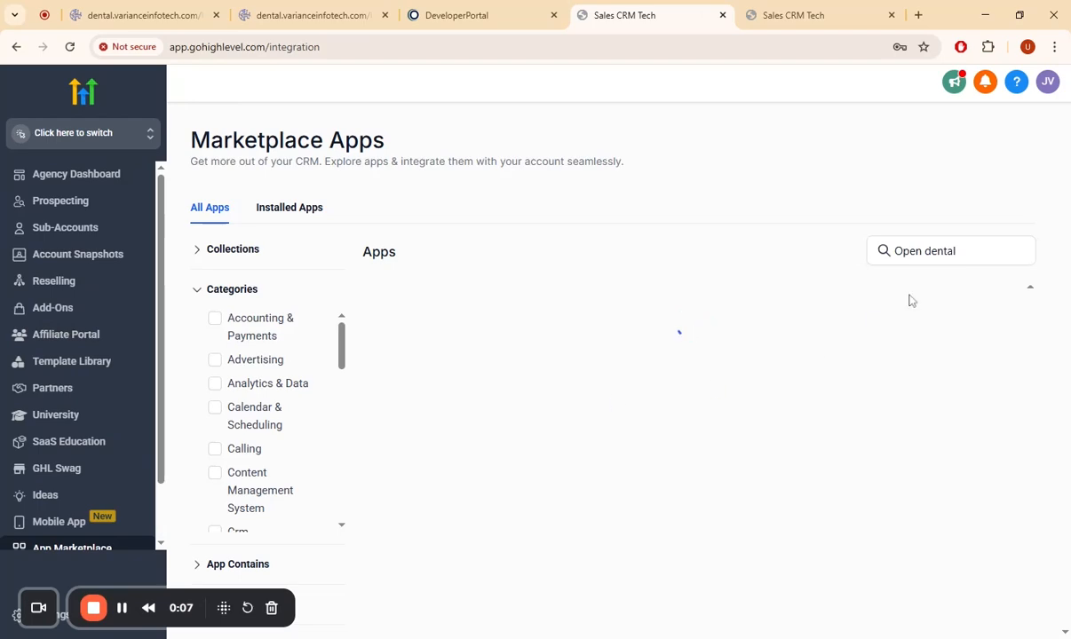
- Find the Open Dental Connector among the marketplace apps and bring up its Private Integration app page
left_click(954, 250)
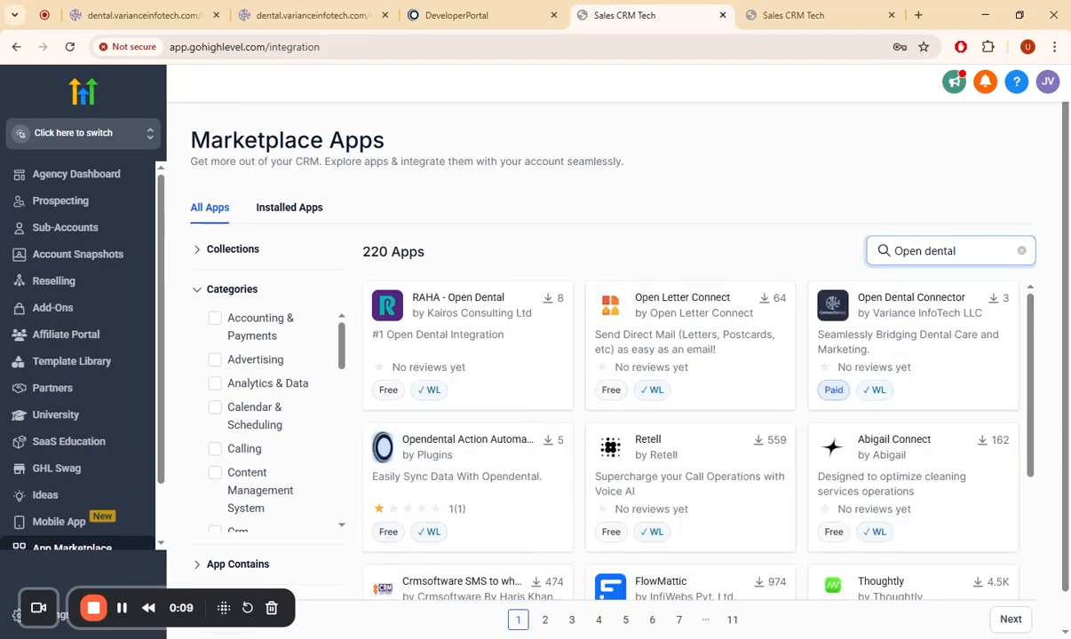
left_click(922, 304)
left_click(808, 12)
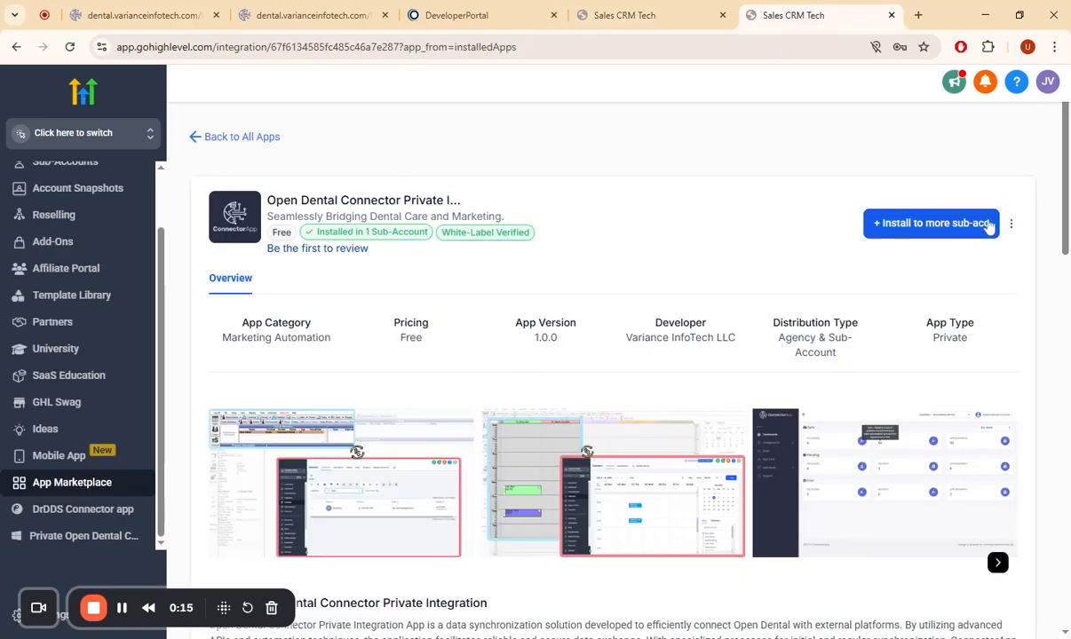
- Install the Open Dental Connector Private Integration app to the Nova Dental Care sub-account
left_click(989, 227)
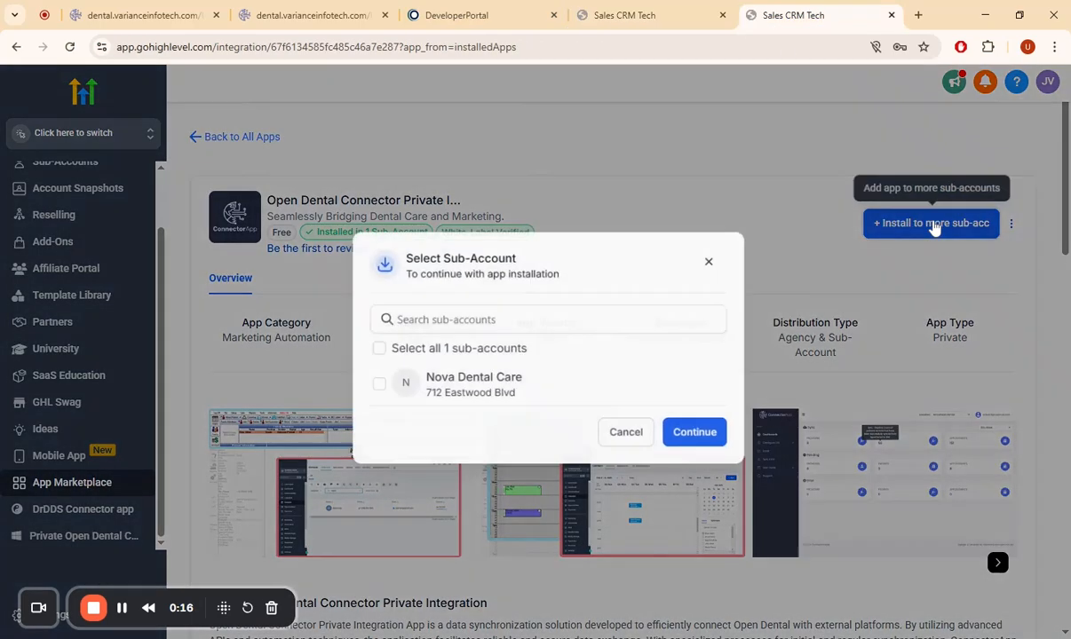
left_click(361, 390)
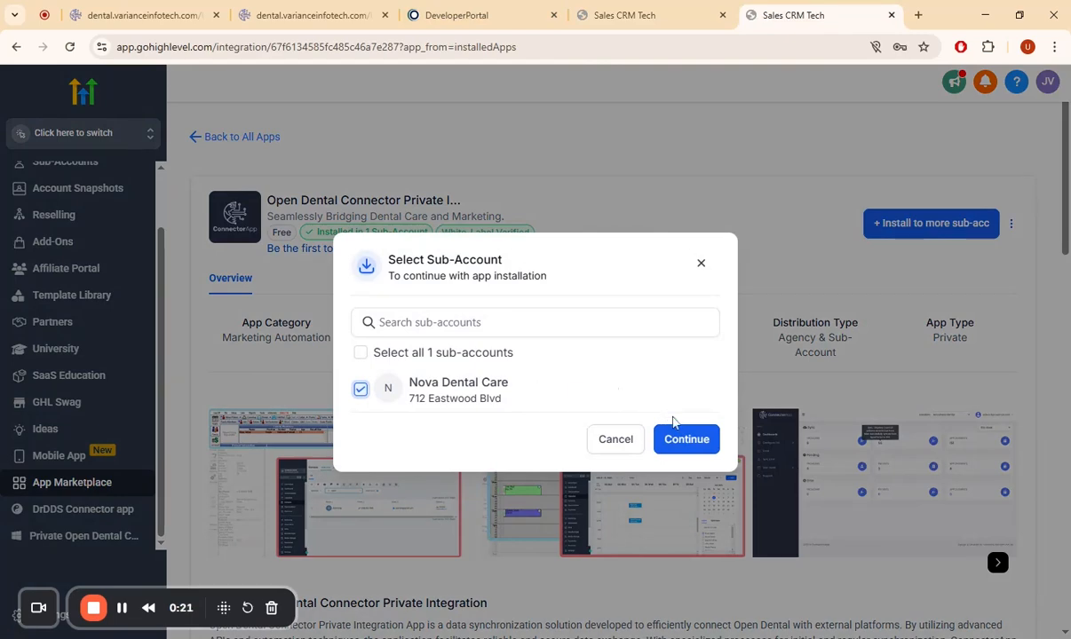
left_click(687, 438)
left_click(972, 622)
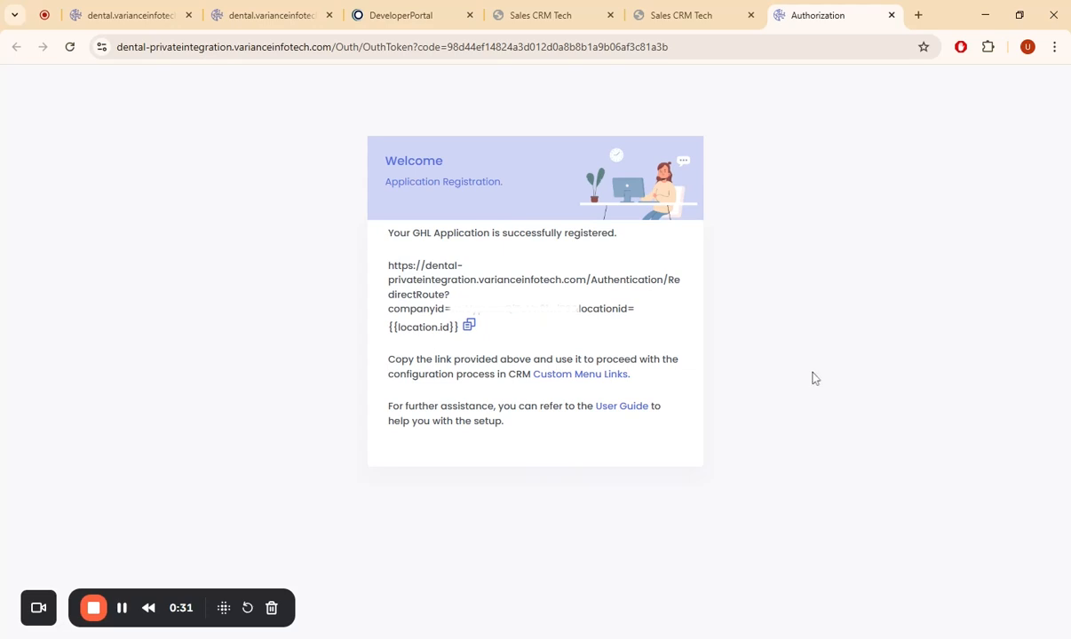
- Copy the redirect link from the application registration page and start a new custom menu link in the CRM settings
left_click(468, 327)
left_click(573, 374)
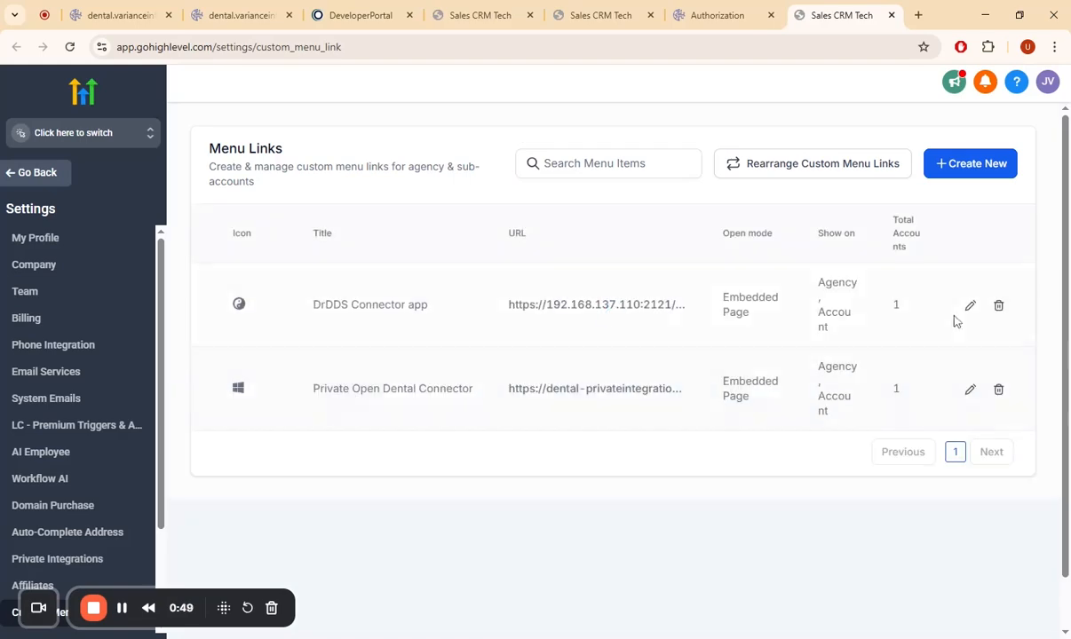
left_click(953, 163)
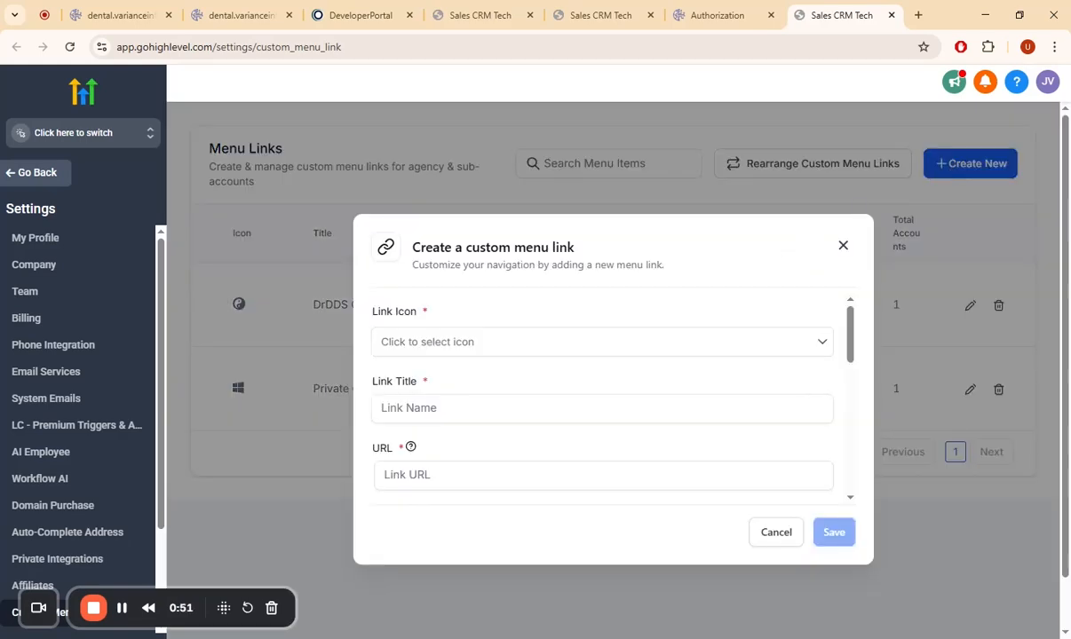
- Give the custom menu link the wifi icon and the title Open Dental Connector
left_click(594, 339)
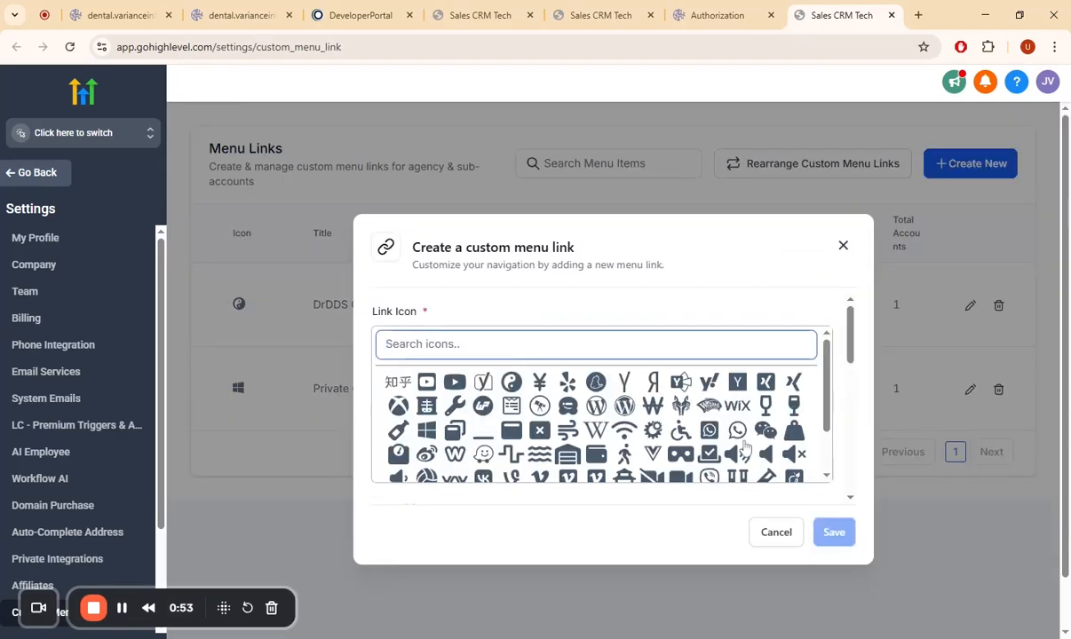
left_click(624, 431)
left_click(602, 409)
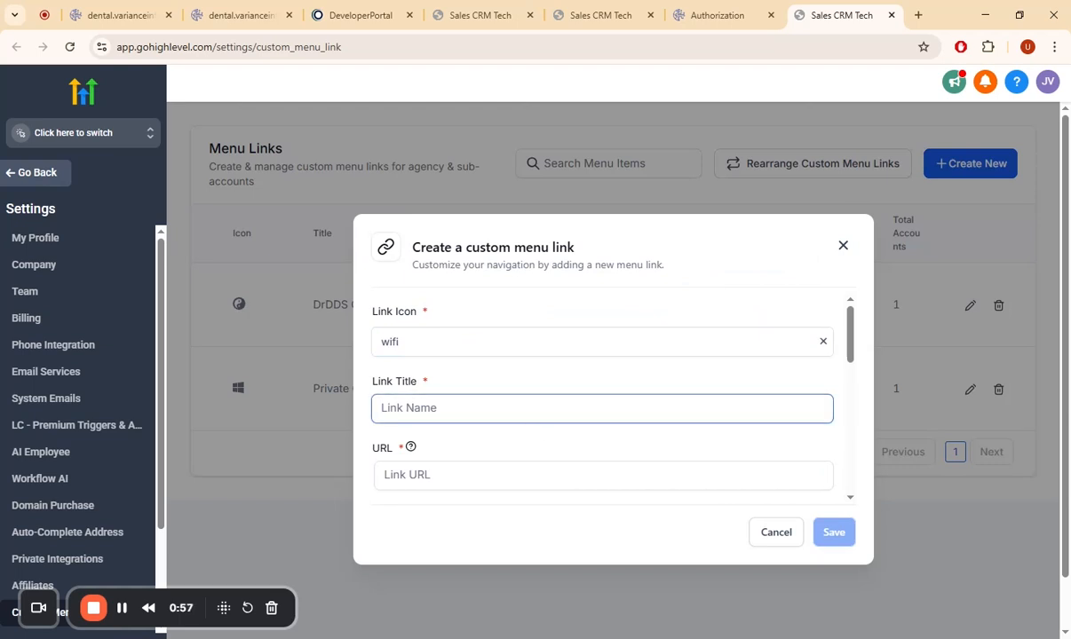
type("Open Dental")
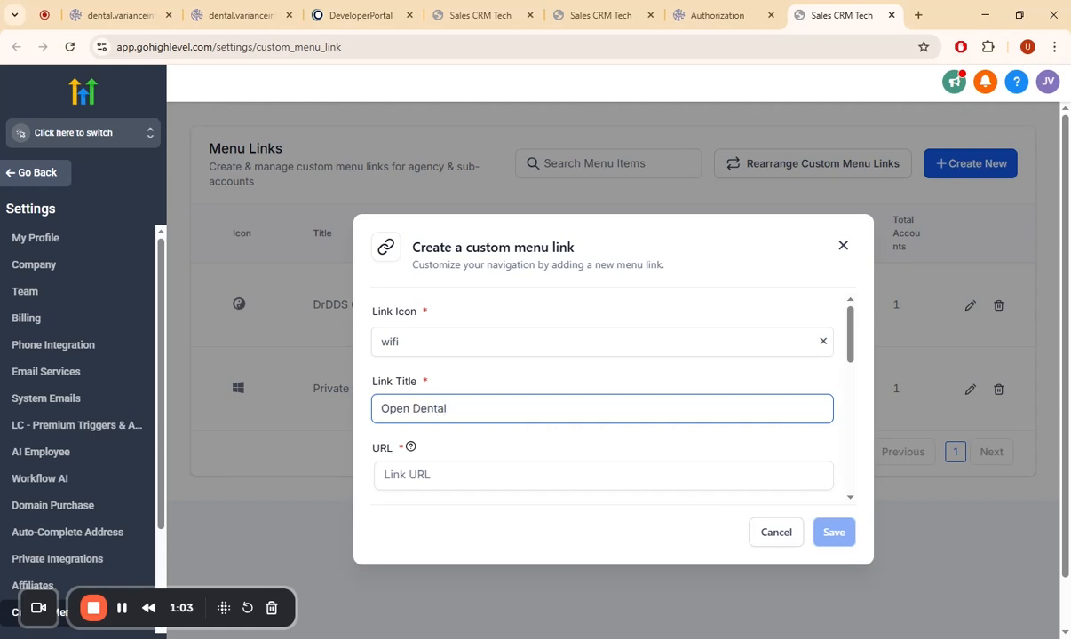
type(" Connector")
- Paste the copied redirect link as the custom menu link's URL
scroll(512, 446, "down", 1)
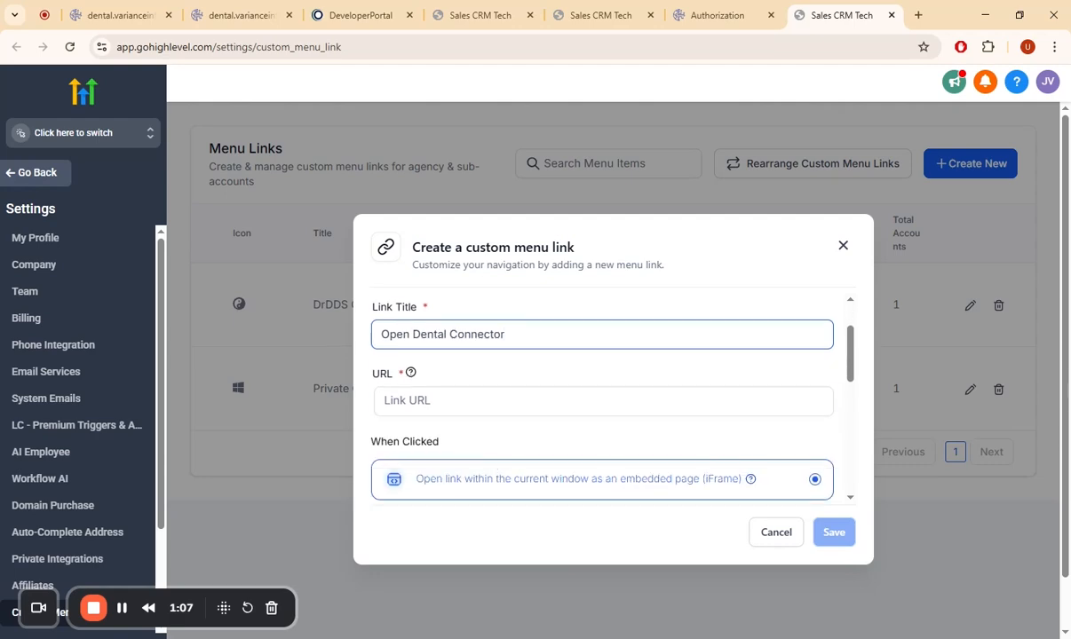
left_click(533, 401)
key("ctrl+v")
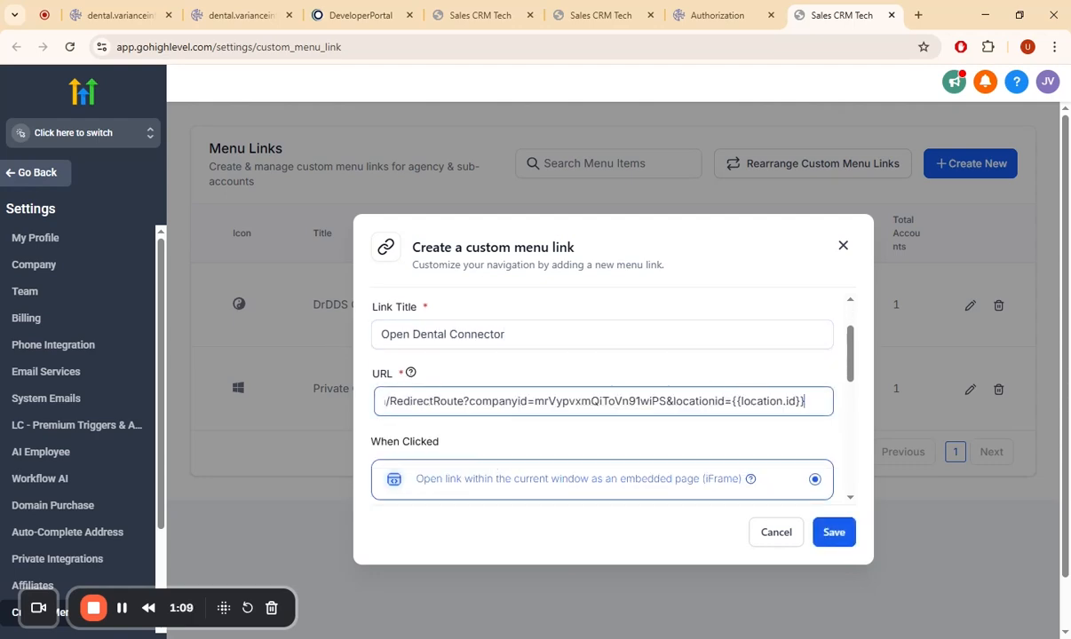
- Assign the custom menu link to the Nova Dental Care sub-account
scroll(765, 439, "down", 4)
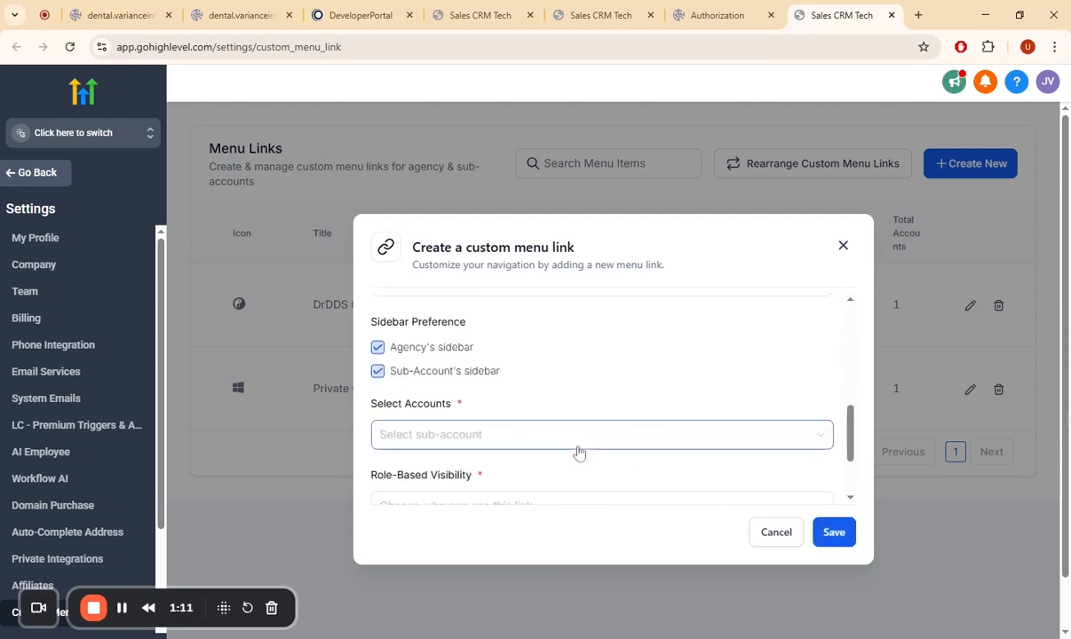
scroll(577, 449, "up", 2)
scroll(644, 377, "down", 2)
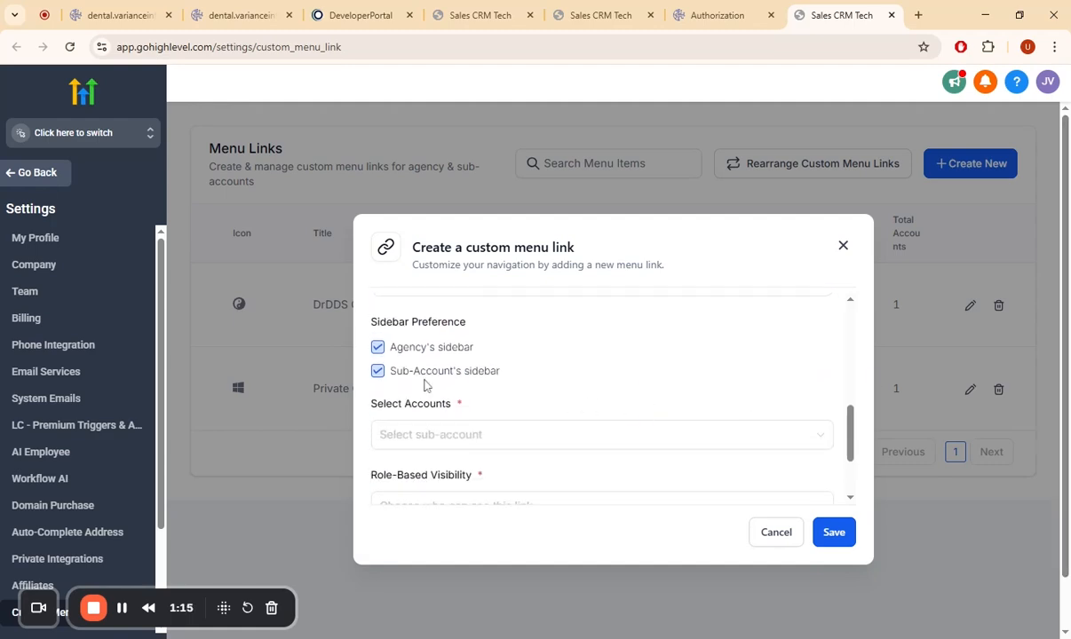
scroll(427, 377, "down", 1)
left_click(461, 364)
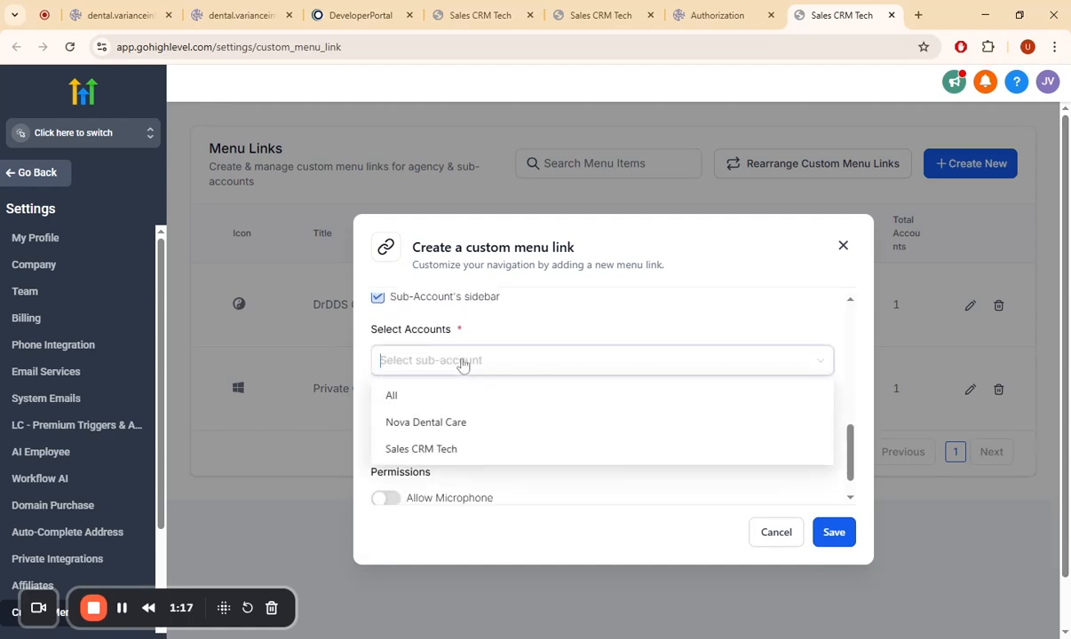
left_click(449, 426)
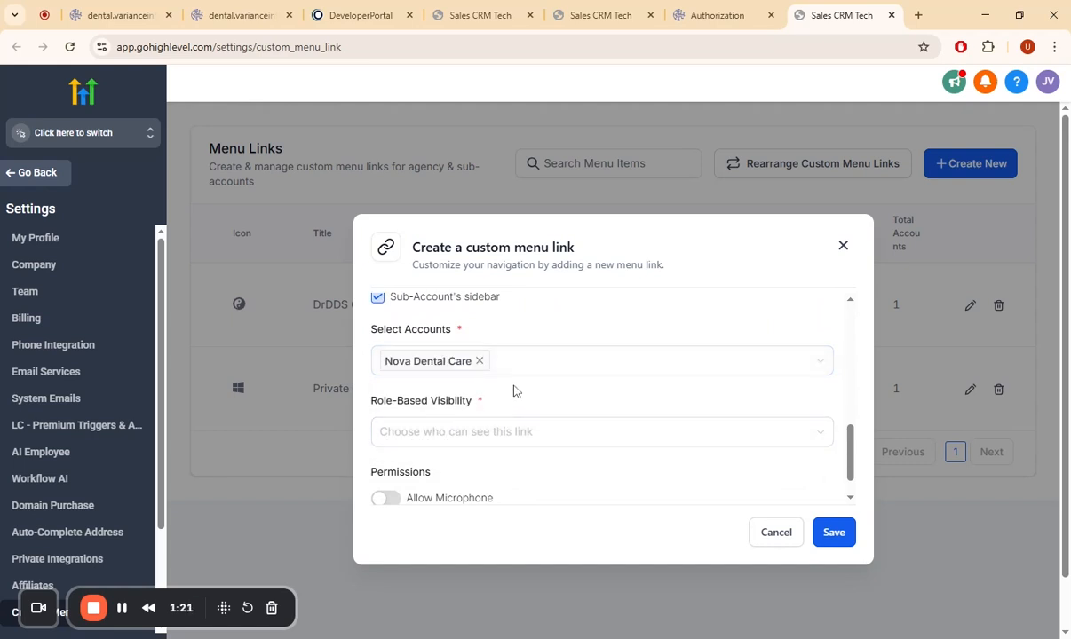
- Set the link's role-based visibility to All and save the custom menu link
left_click(425, 436)
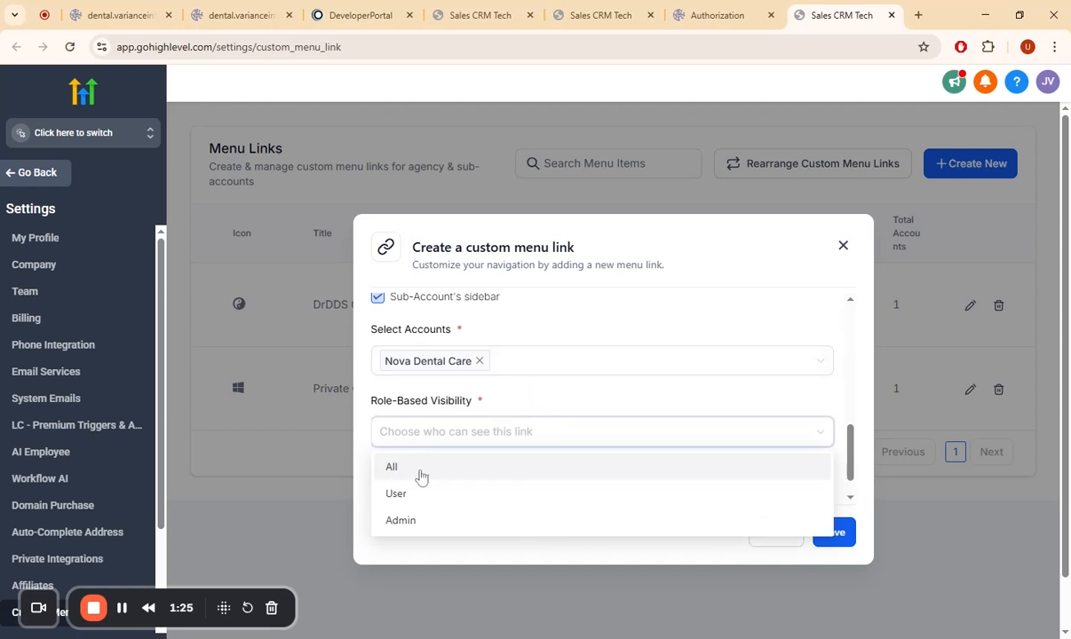
left_click(421, 471)
scroll(524, 390, "down", 2)
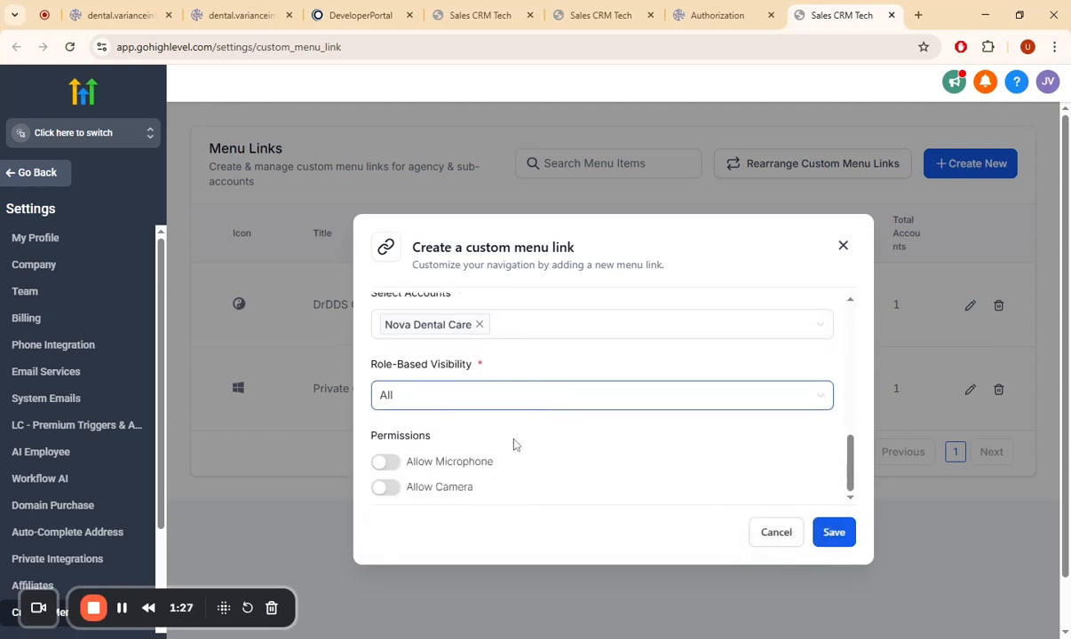
left_click(829, 533)
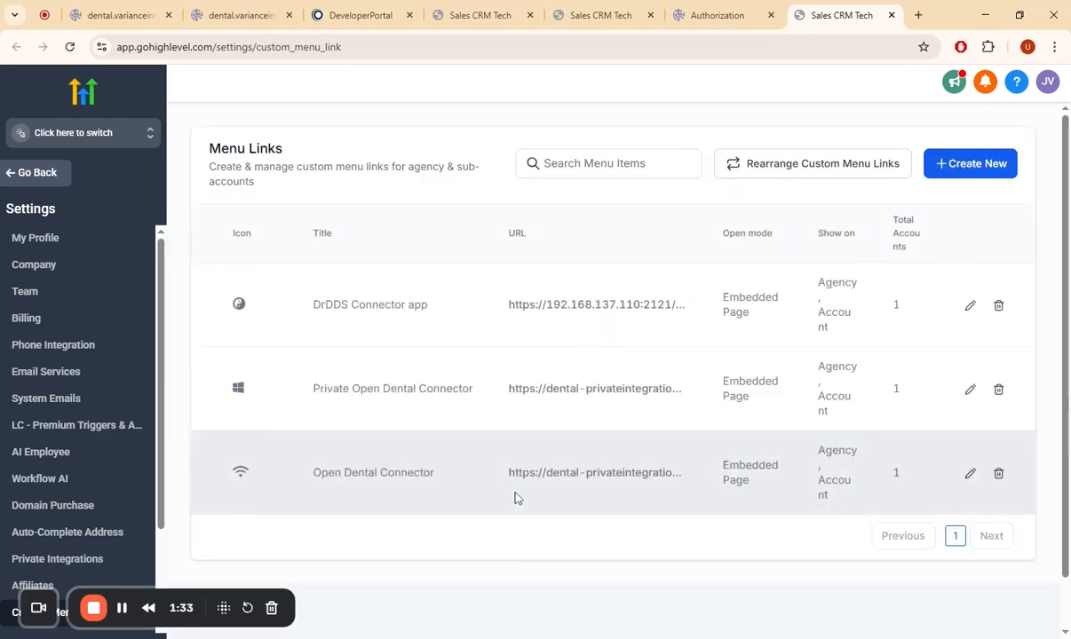
- Switch to the Nova Dental Care sub-account and open the Open Dental Connector's setup form for the developer and customer keys
left_click(65, 133)
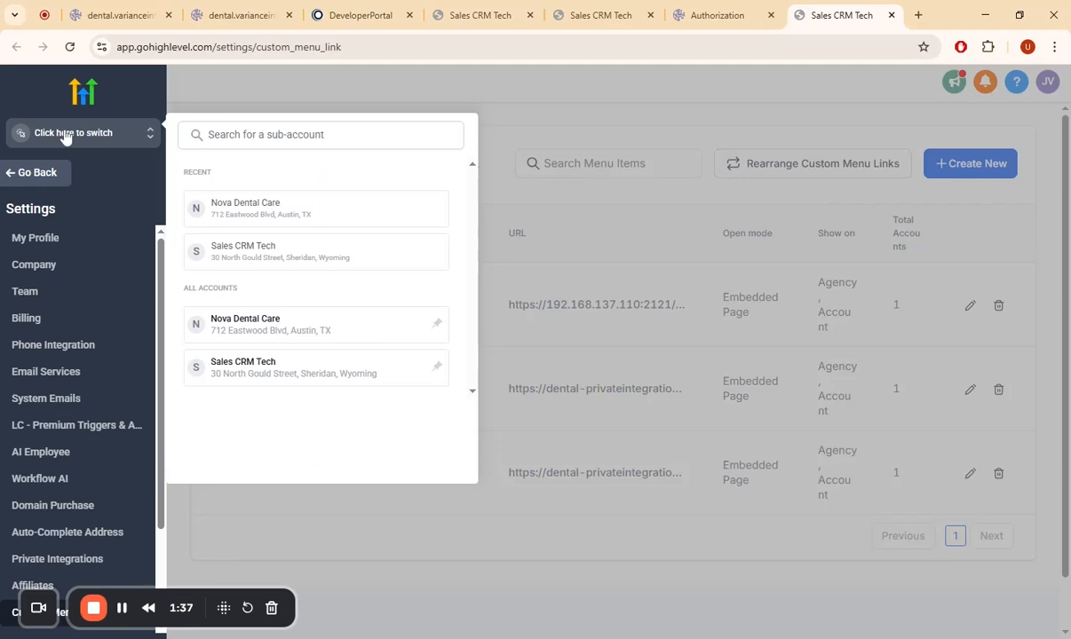
left_click(245, 325)
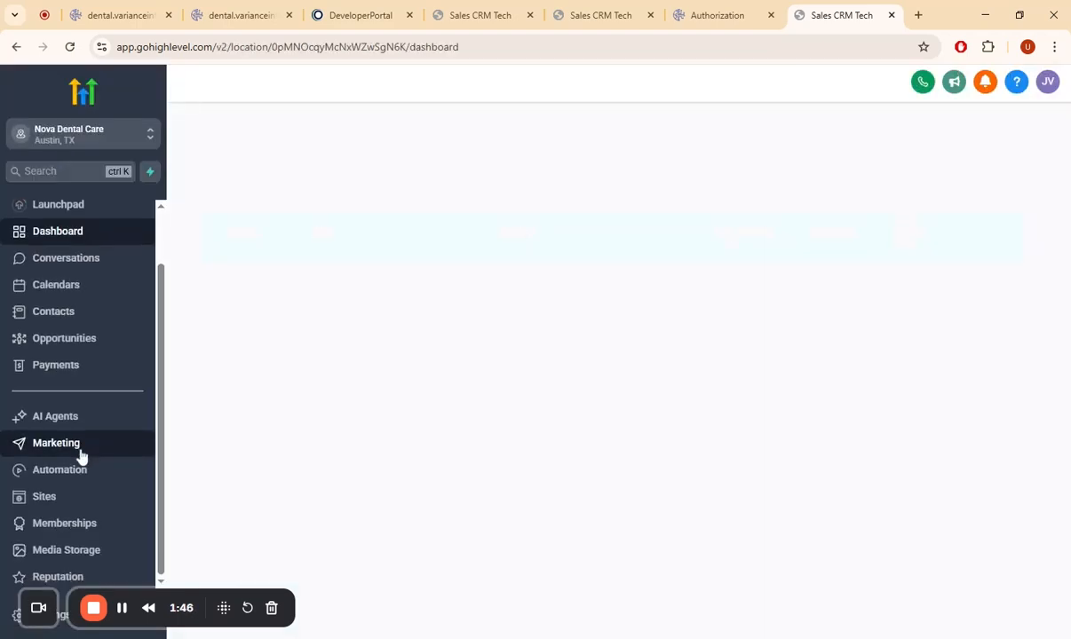
scroll(80, 454, "down", 2)
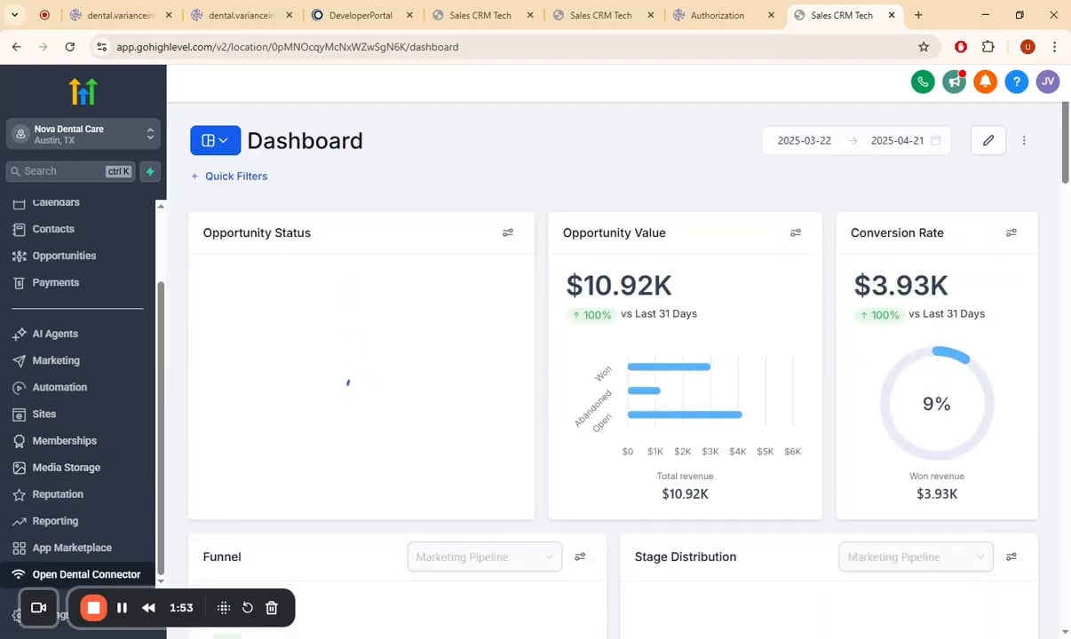
left_click(94, 581)
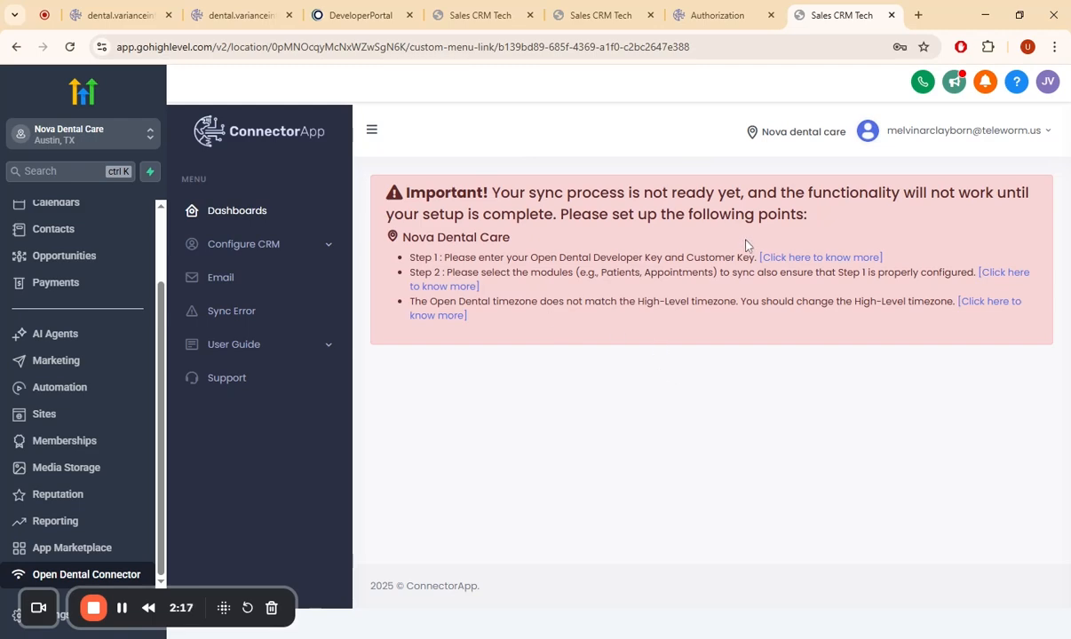
left_click(792, 260)
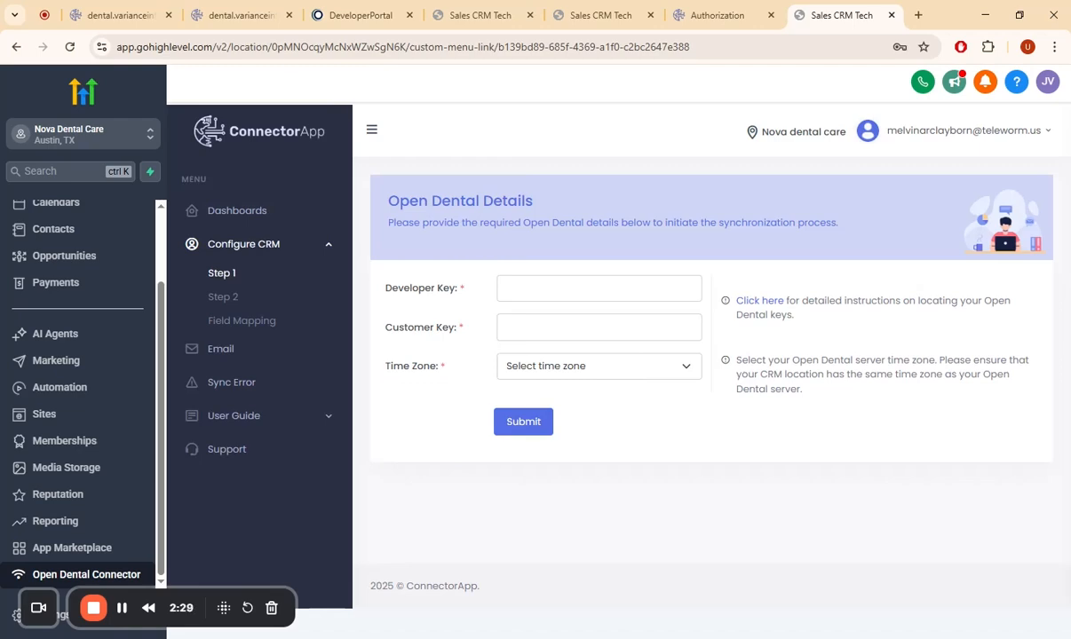
- Copy the third customer API key from the Open Dental Developer Portal and enter it as the connector's Customer Key
left_click(359, 15)
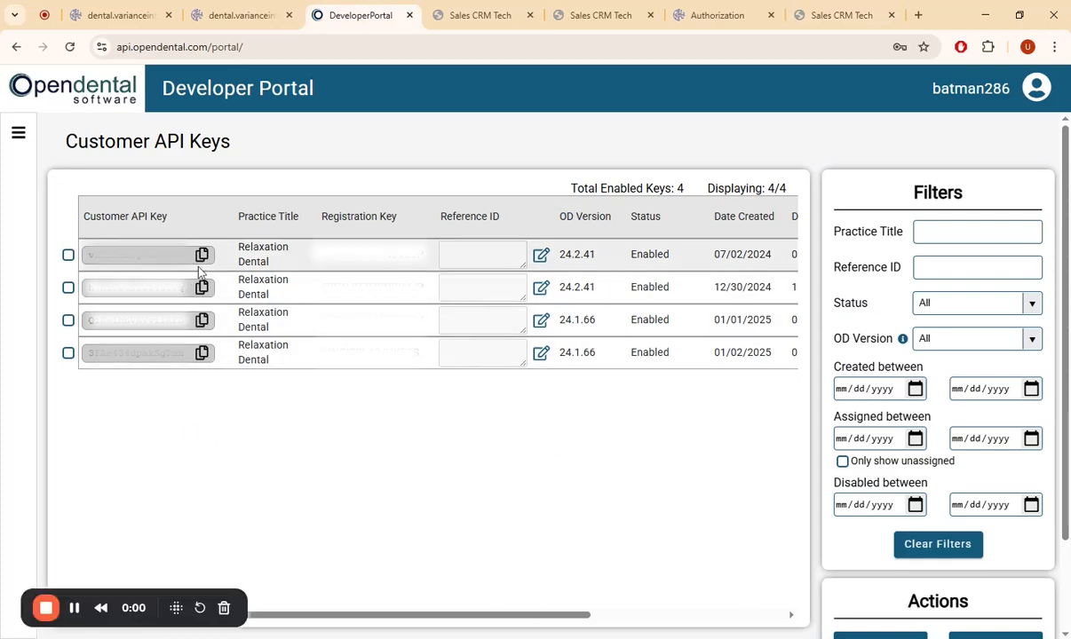
left_click(202, 321)
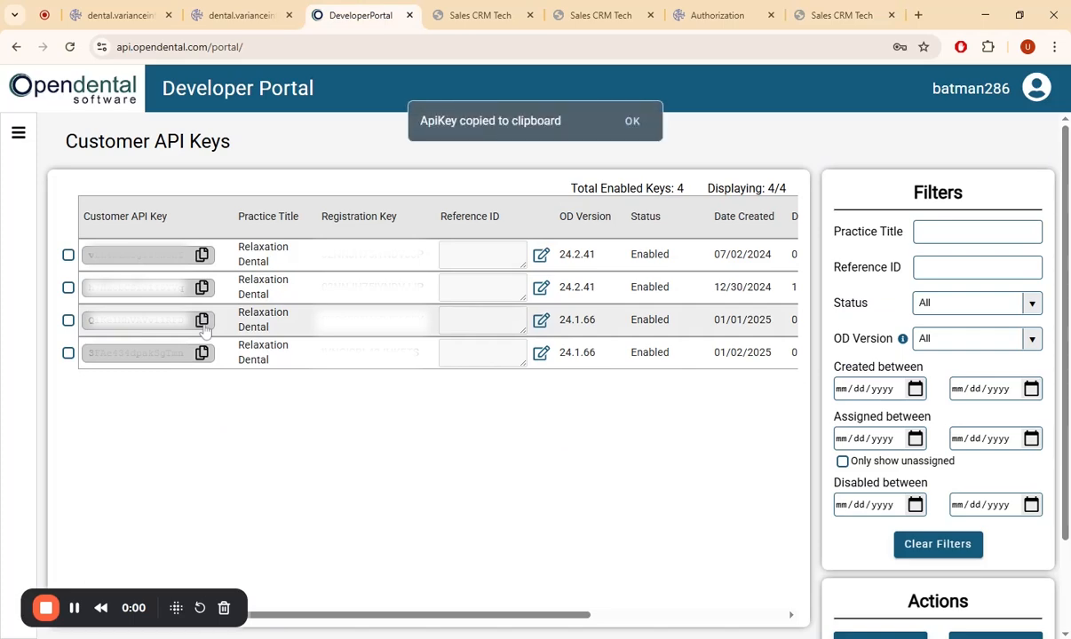
left_click(804, 26)
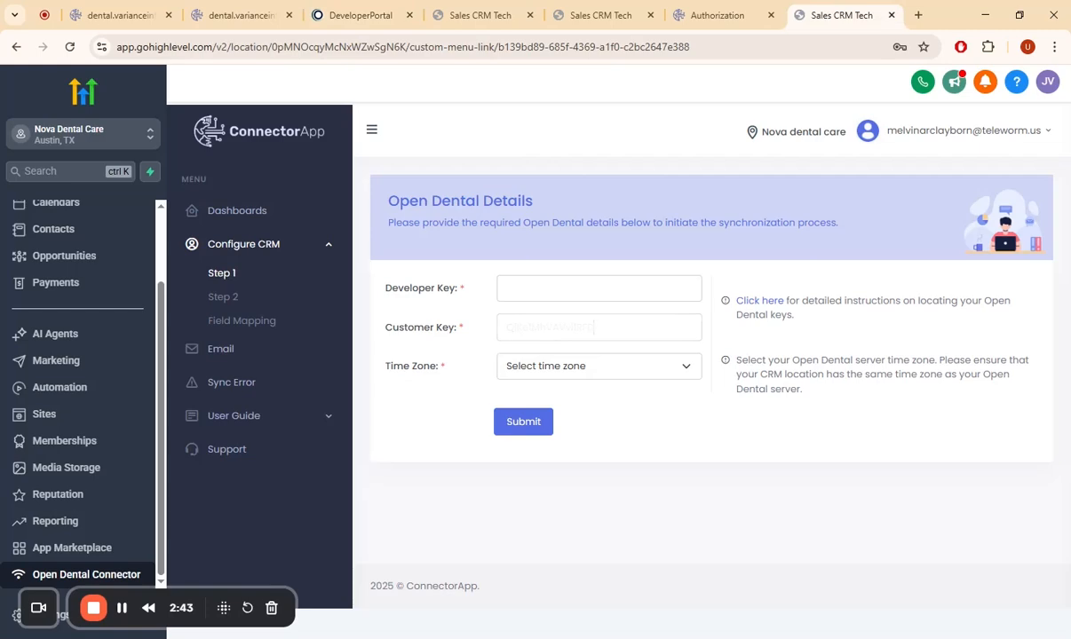
left_click(388, 10)
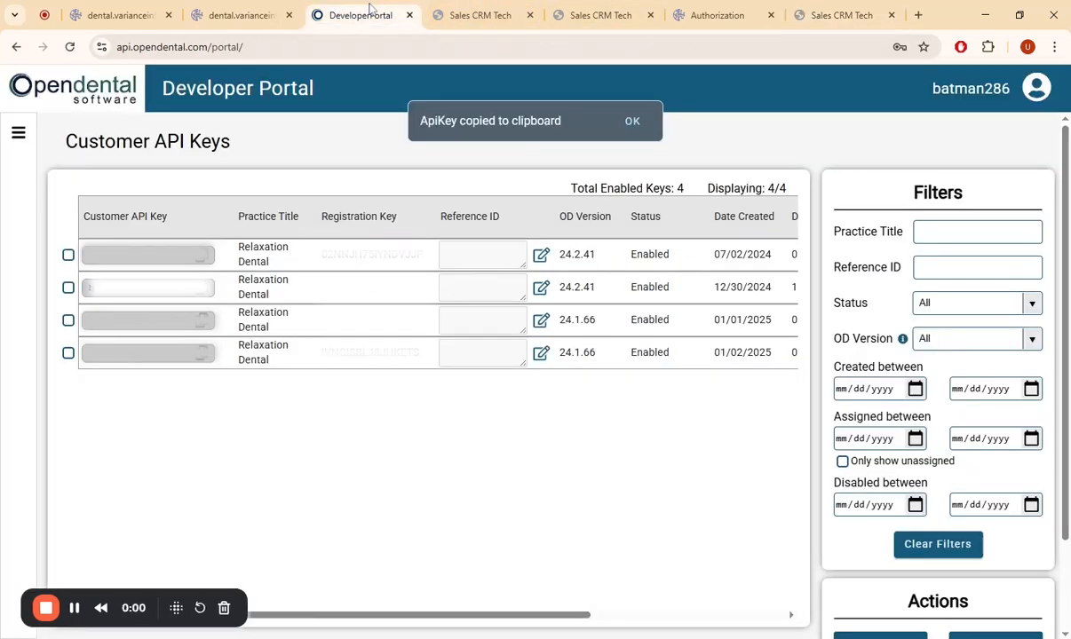
left_click(18, 136)
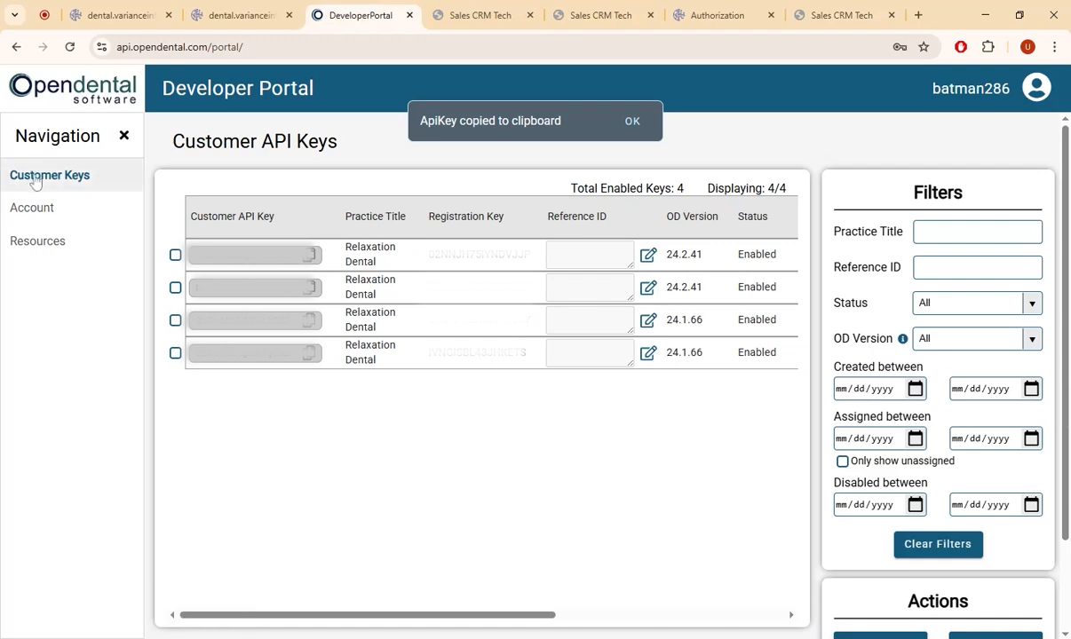
left_click(39, 212)
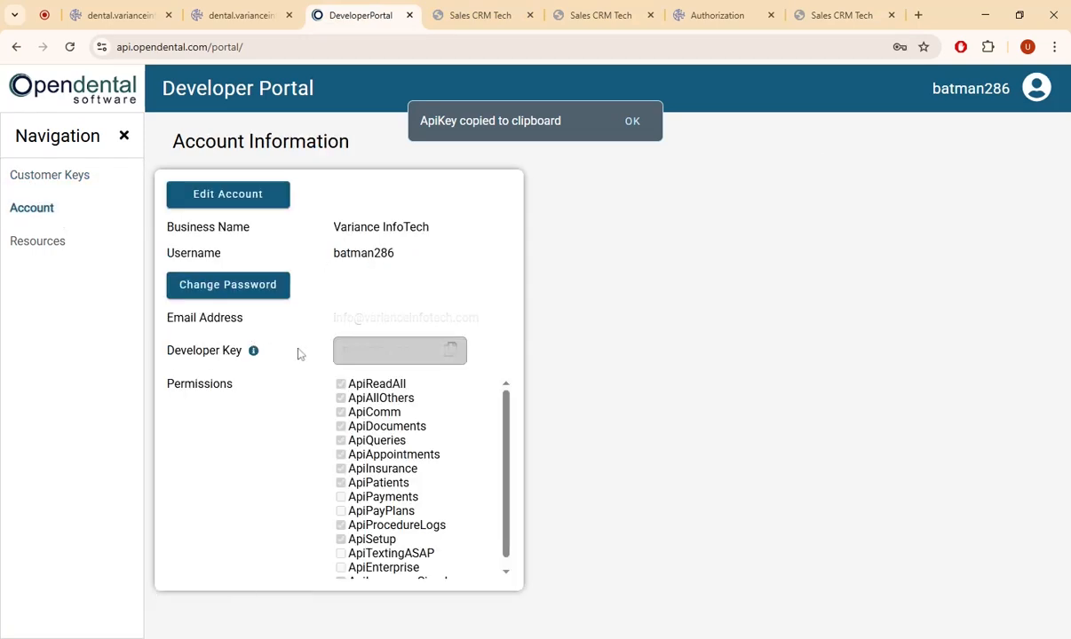
left_click(451, 351)
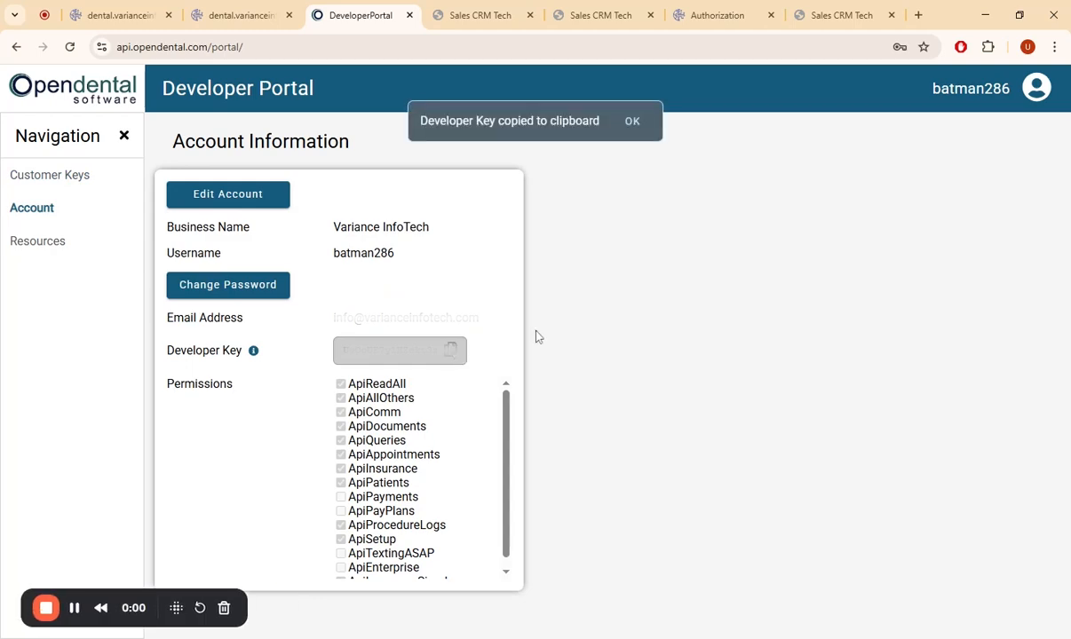
left_click(816, 7)
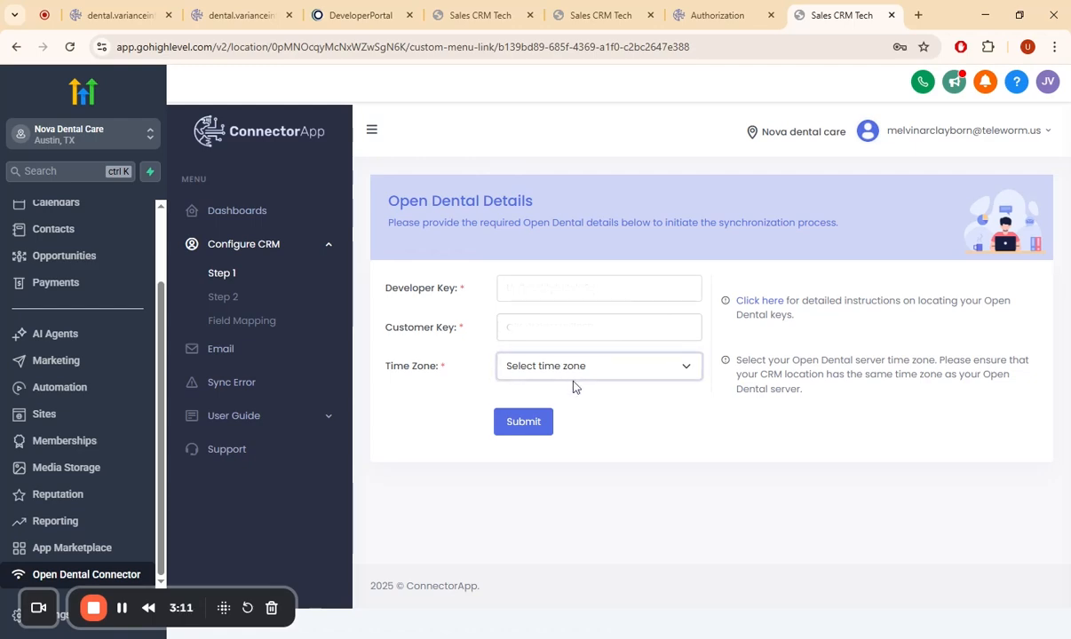
- Set the time zone to India standard time and submit the Open Dental details
left_click(575, 454)
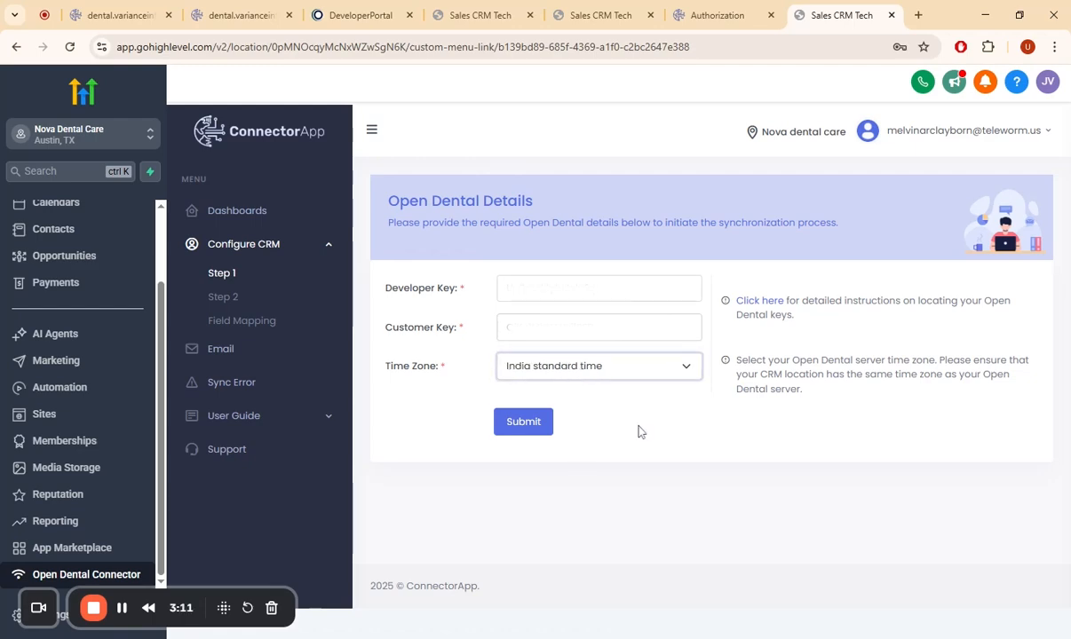
left_click(522, 421)
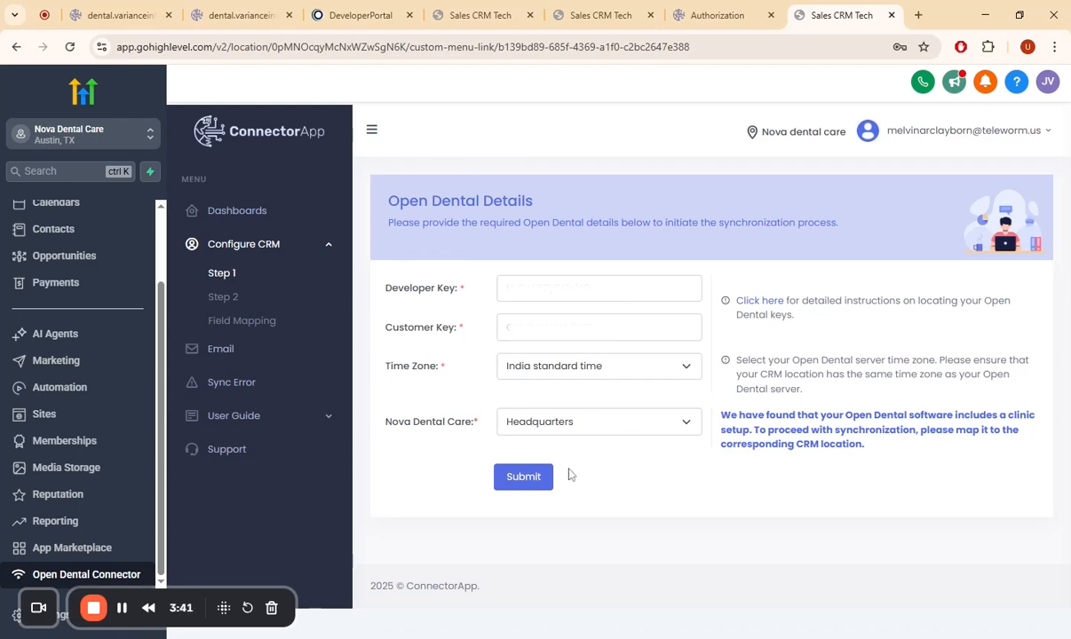
- Map the Nova Dental Care location to the Northview Dental Specialists clinic and submit the Open Dental details
left_click_drag(365, 401, 491, 424)
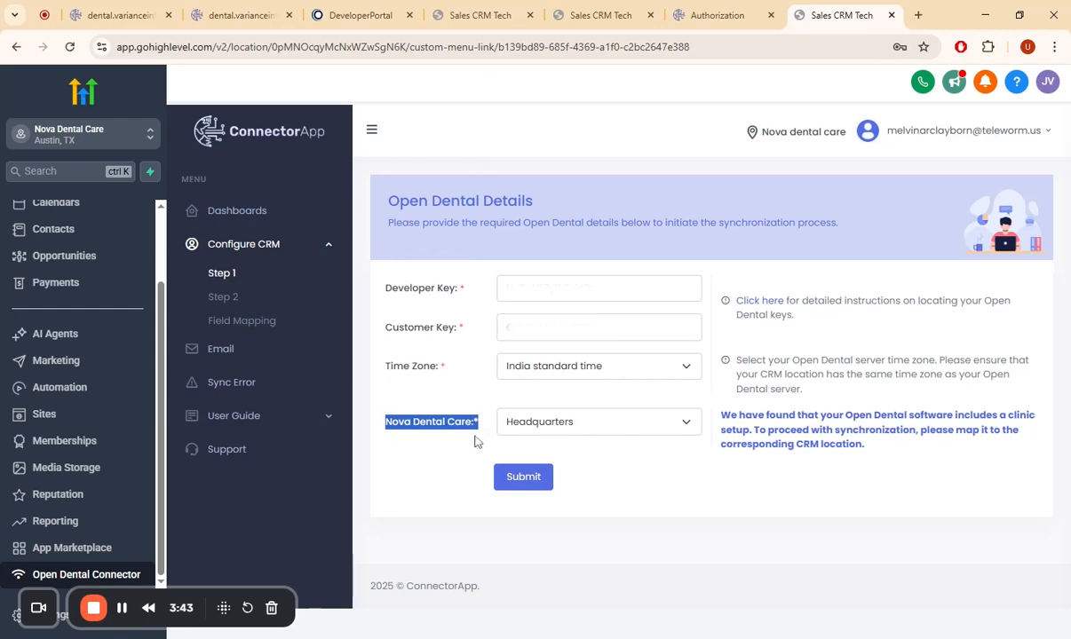
left_click(586, 423)
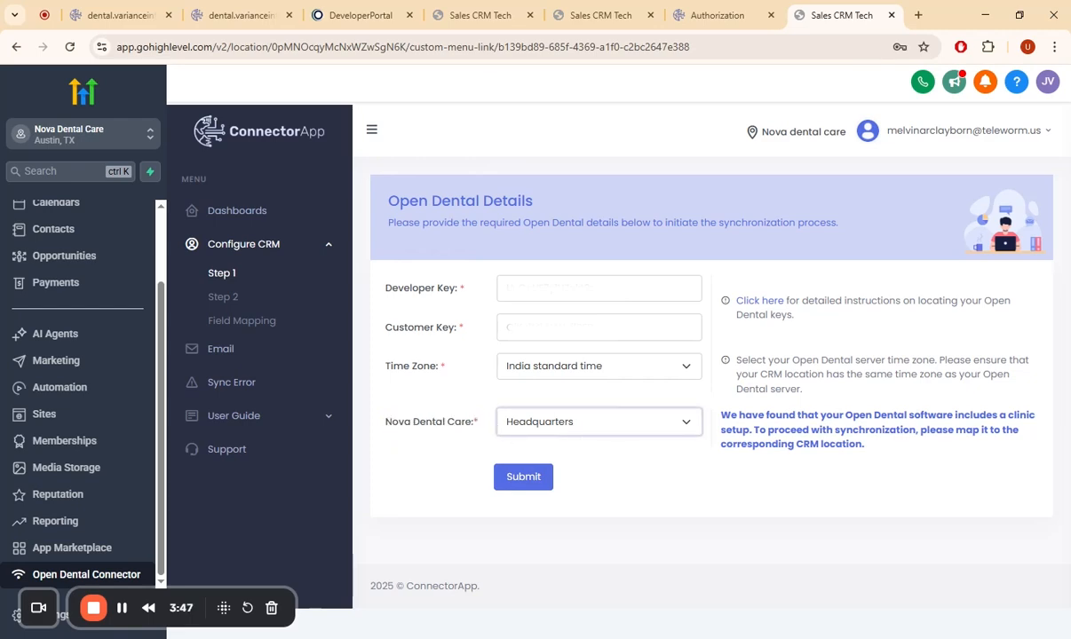
left_click(634, 457)
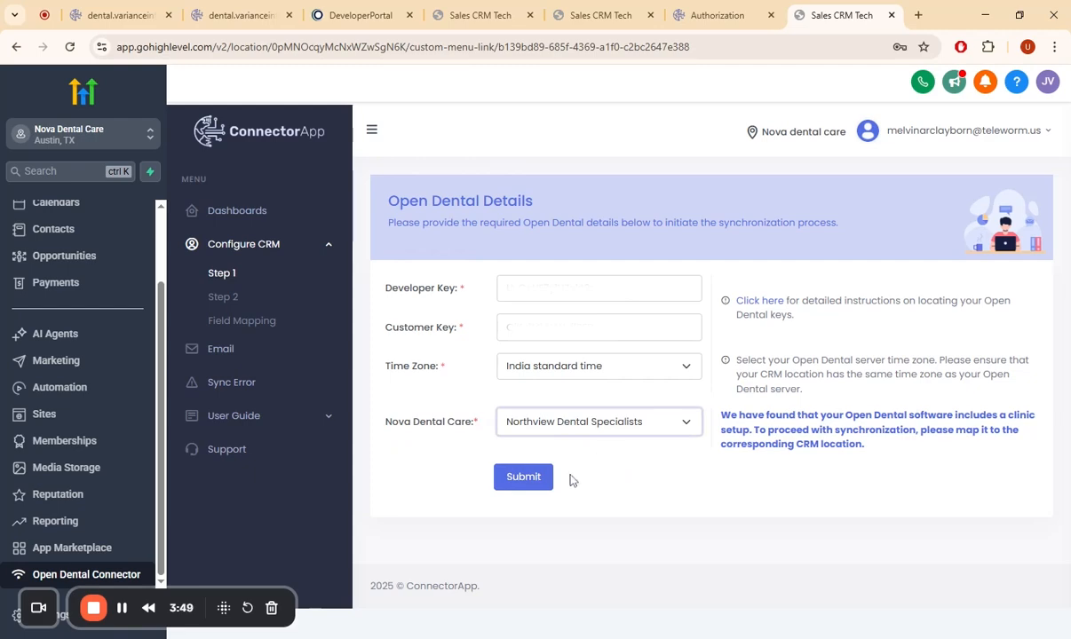
left_click(523, 478)
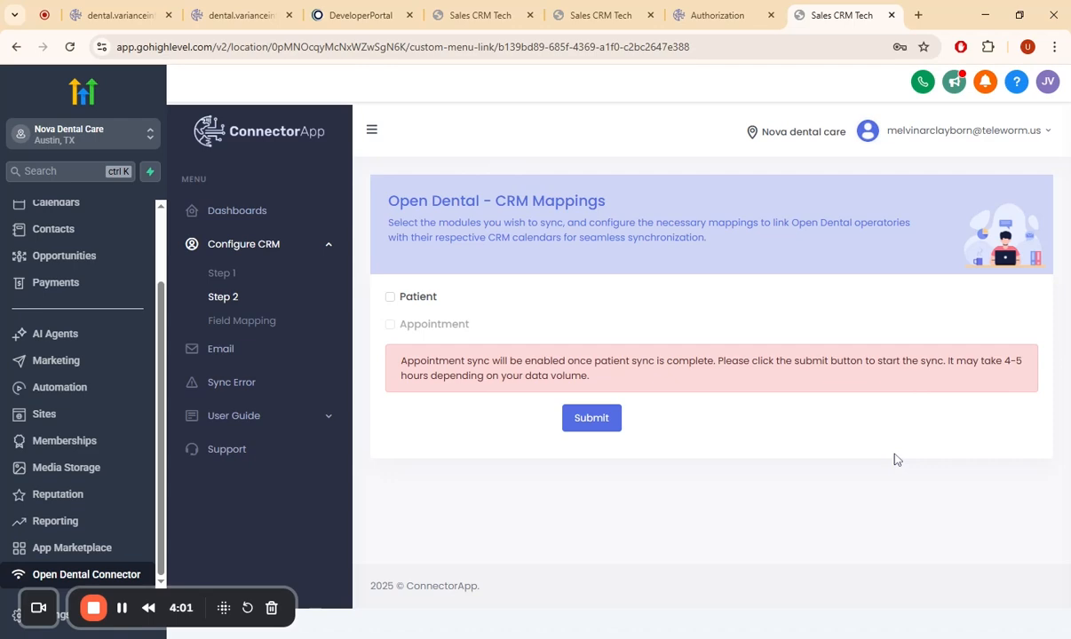
- Enable Patient sync for patients created after 2020-01-01 and submit the CRM mappings
left_click(390, 296)
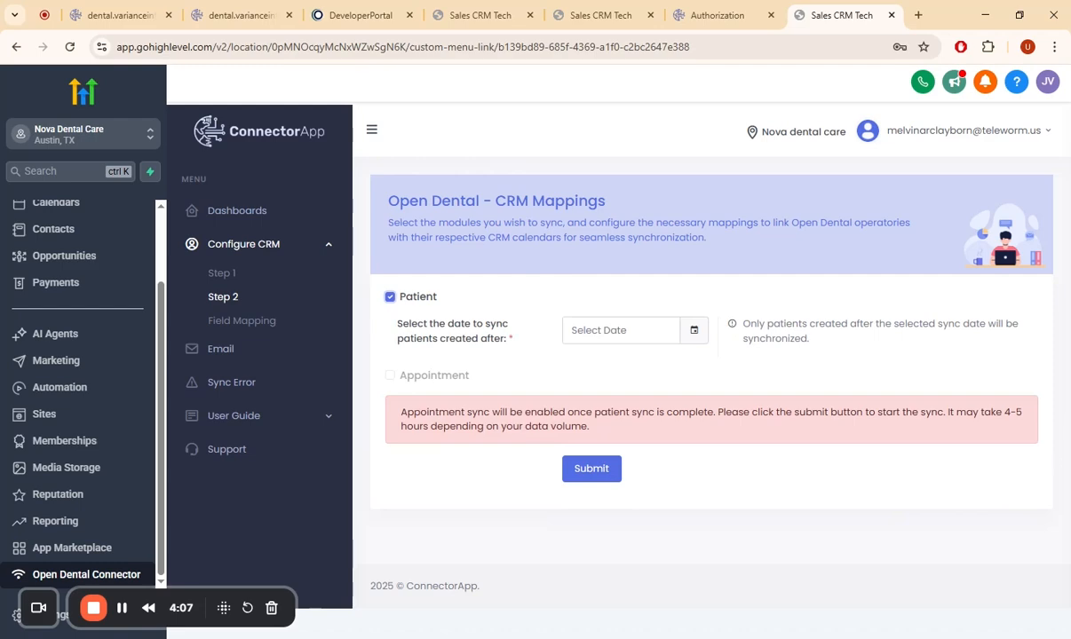
left_click(613, 330)
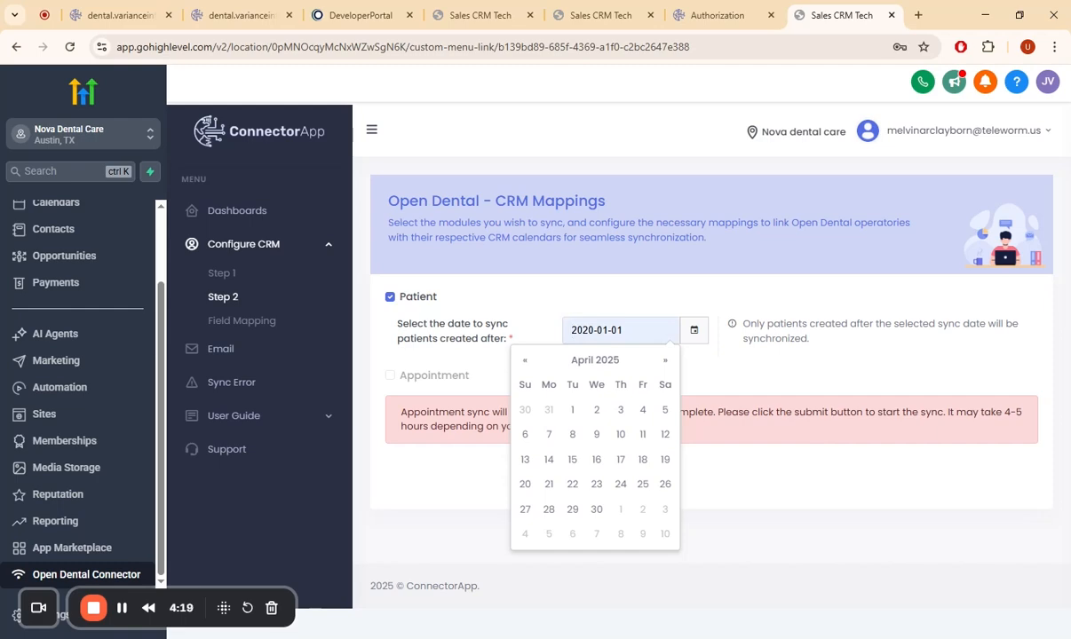
left_click(596, 404)
left_click(595, 405)
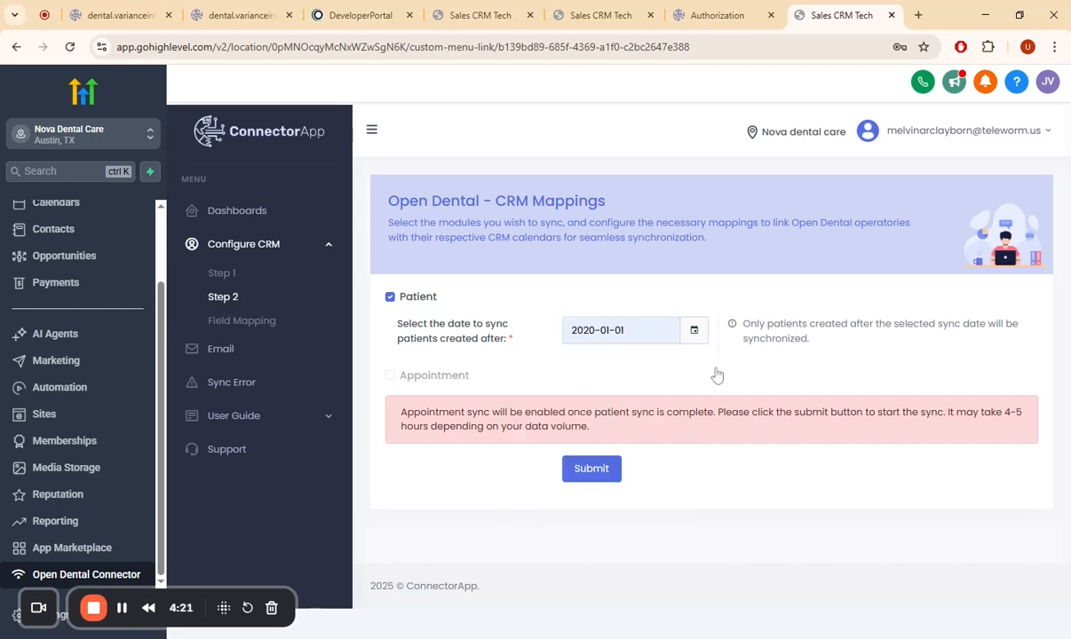
left_click(585, 470)
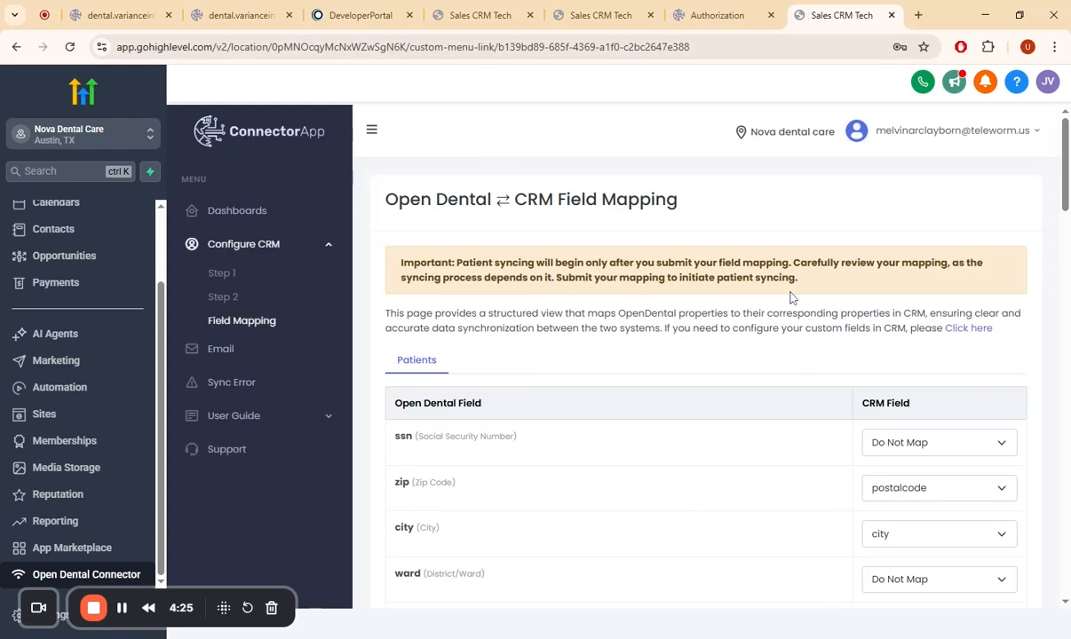
- Examine how the Open Dental patient fields, such as zip, city, email and names, are mapped to CRM fields
scroll(419, 331, "down", 3)
scroll(650, 336, "up", 3)
scroll(768, 228, "down", 2)
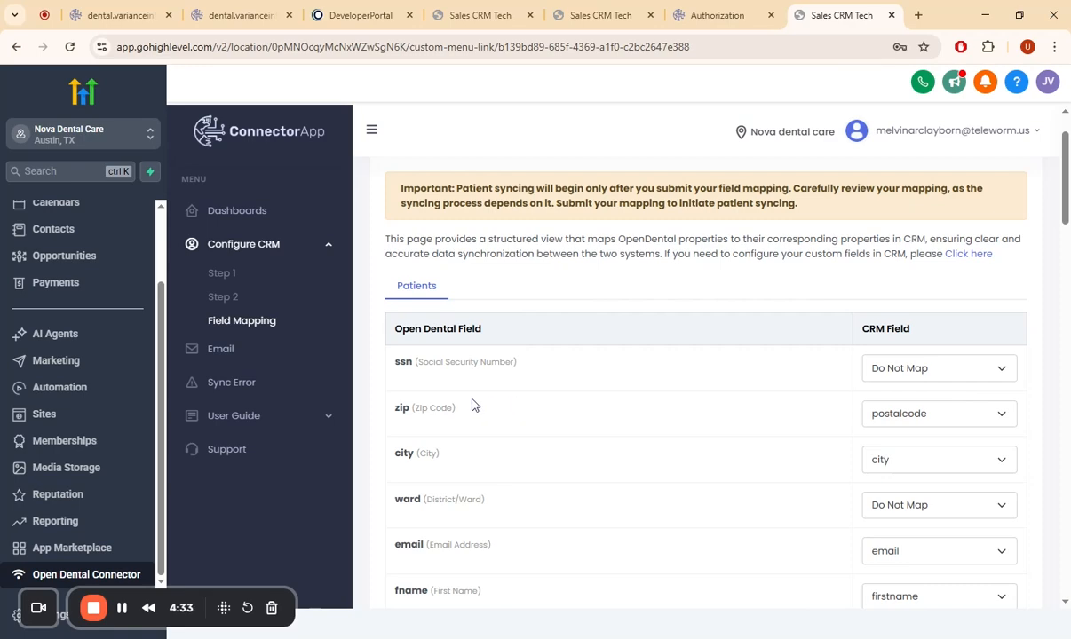
scroll(781, 399, "down", 2)
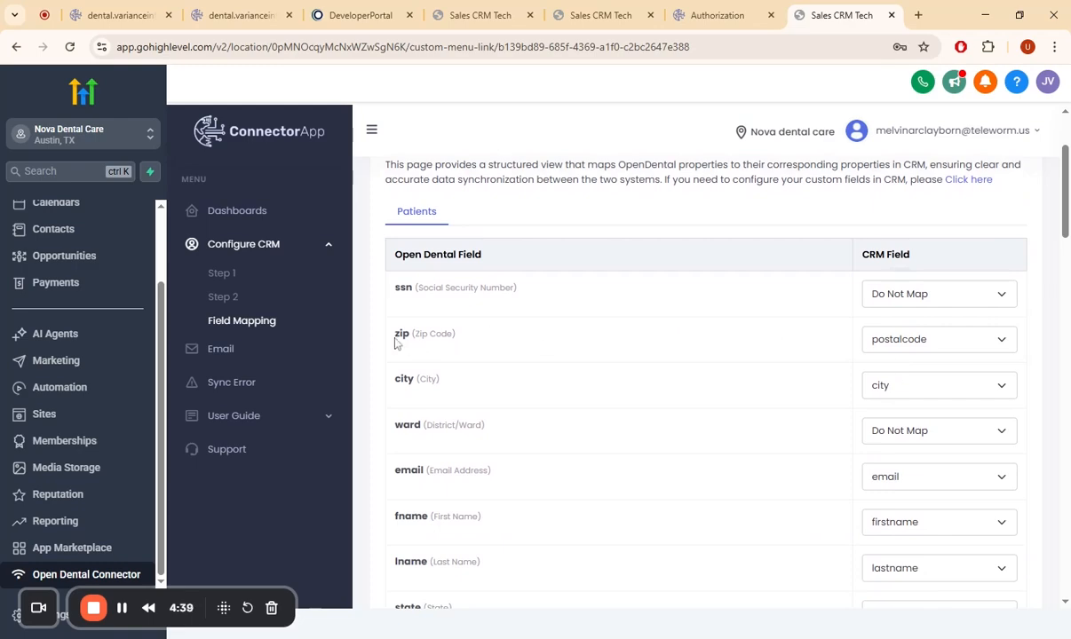
left_click_drag(396, 341, 518, 341)
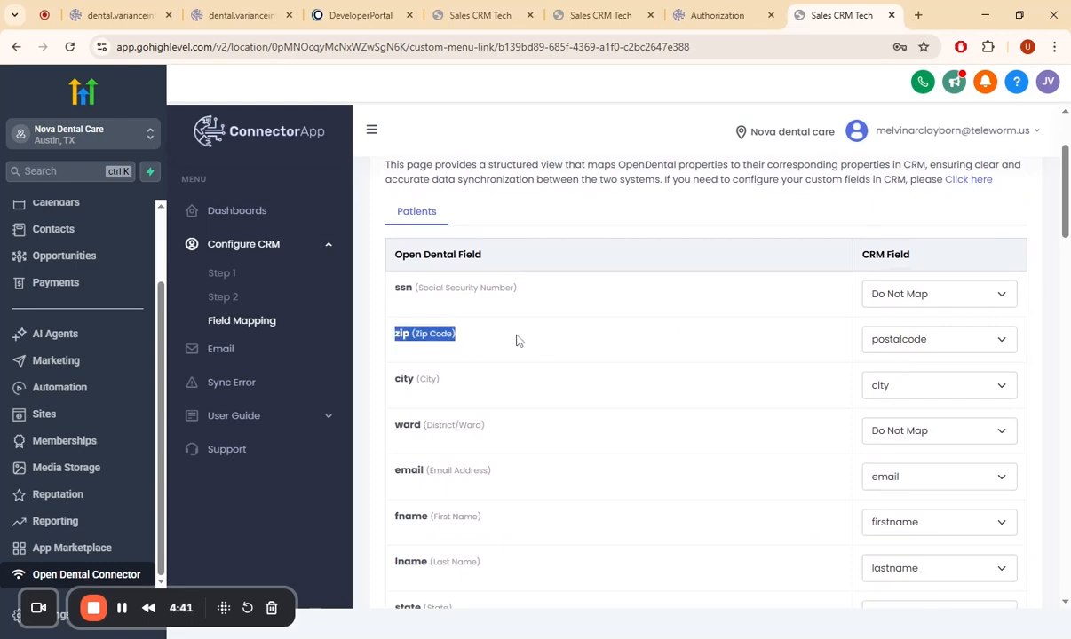
left_click(517, 341)
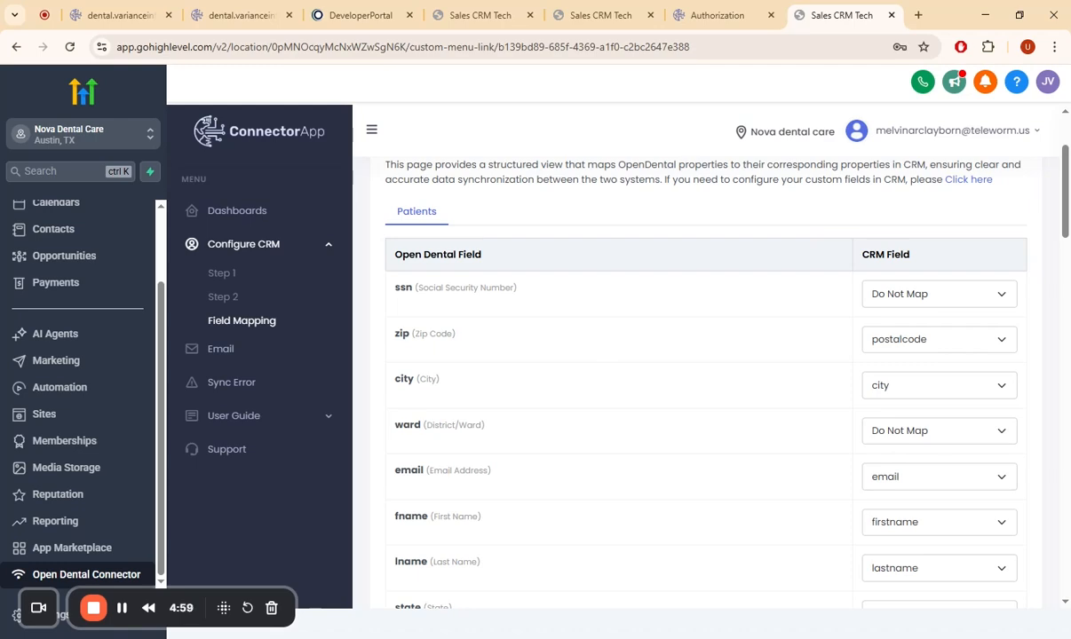
scroll(741, 395, "down", 1)
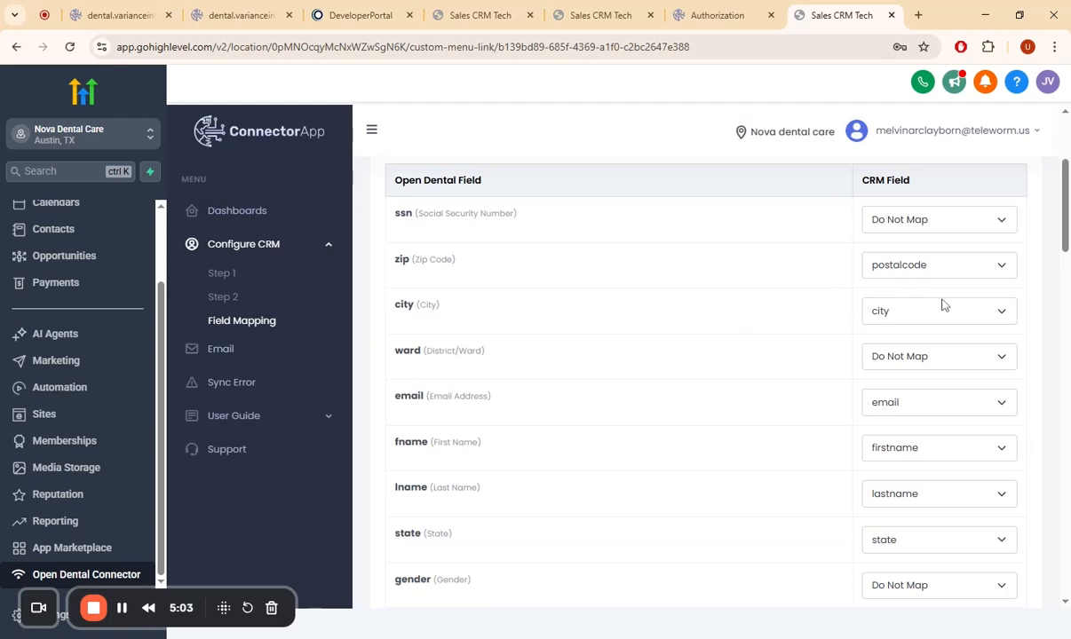
scroll(888, 306, "down", 2)
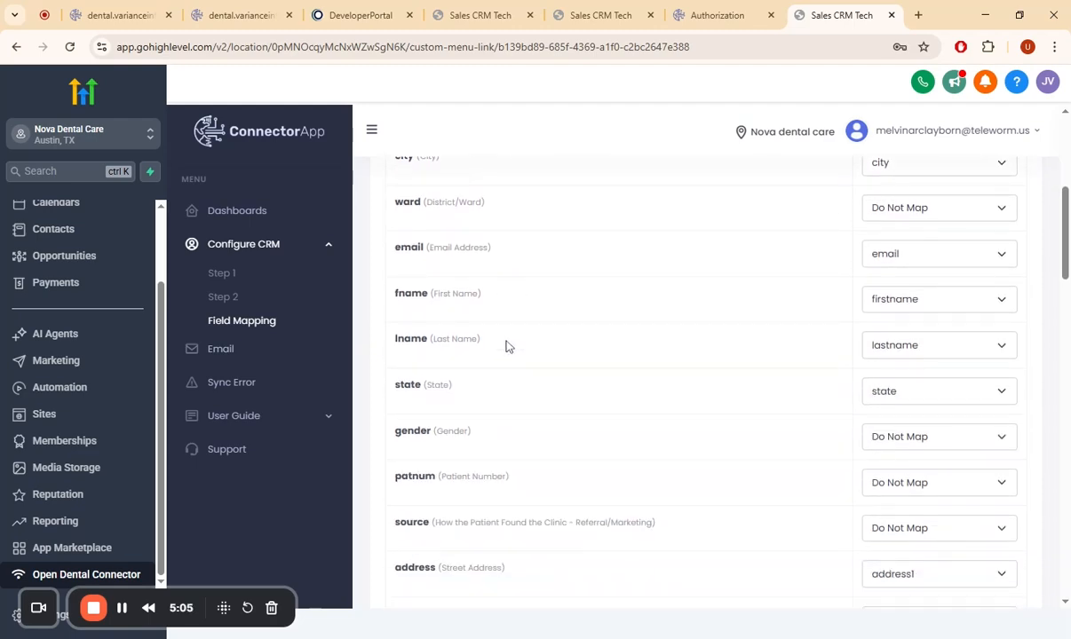
scroll(507, 346, "up", 1)
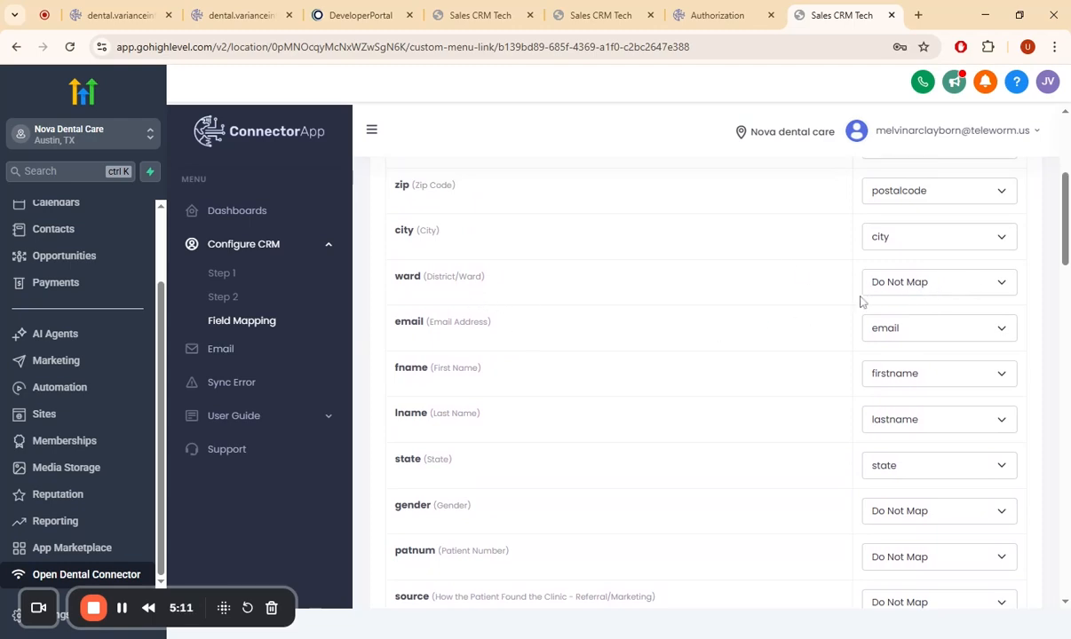
scroll(923, 281, "down", 3)
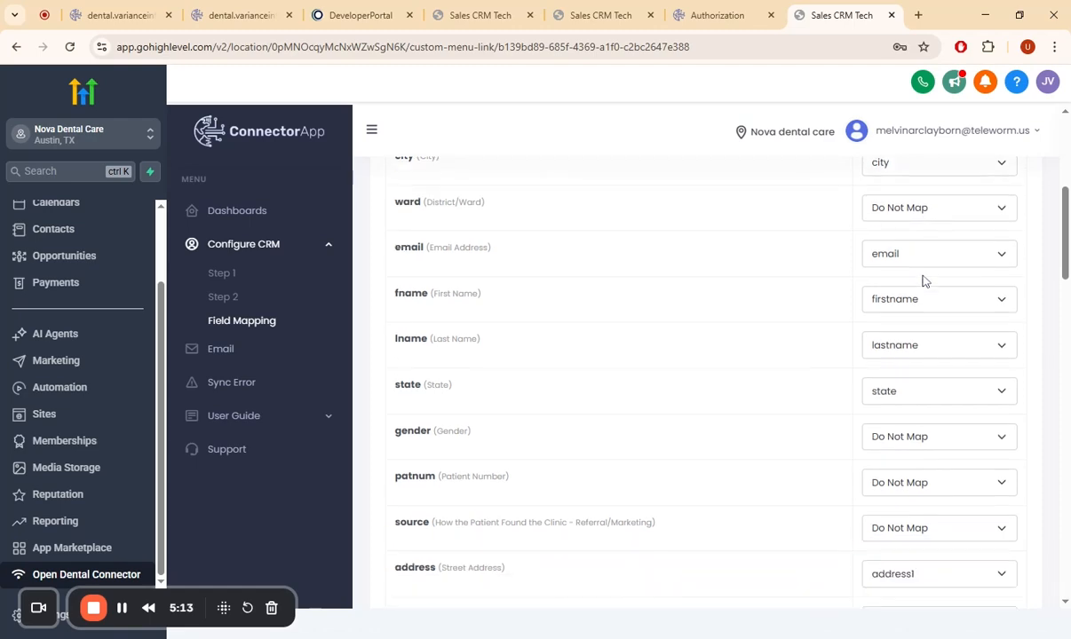
- Map the hmphone (Home Phone) field to customfields and view the CRM custom fields details
scroll(923, 280, "down", 1)
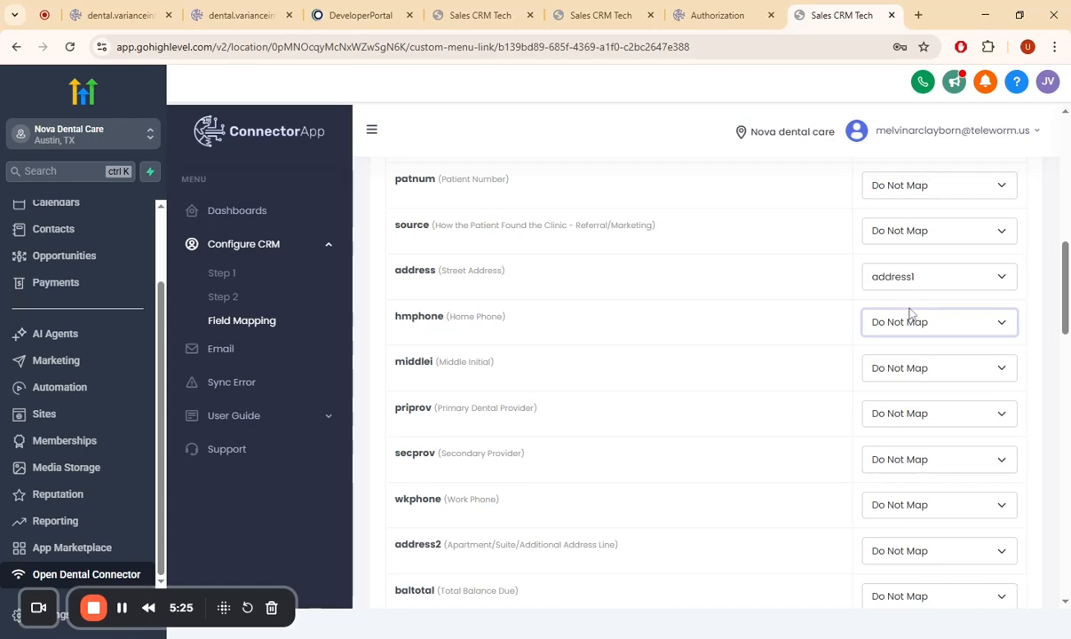
left_click(907, 147)
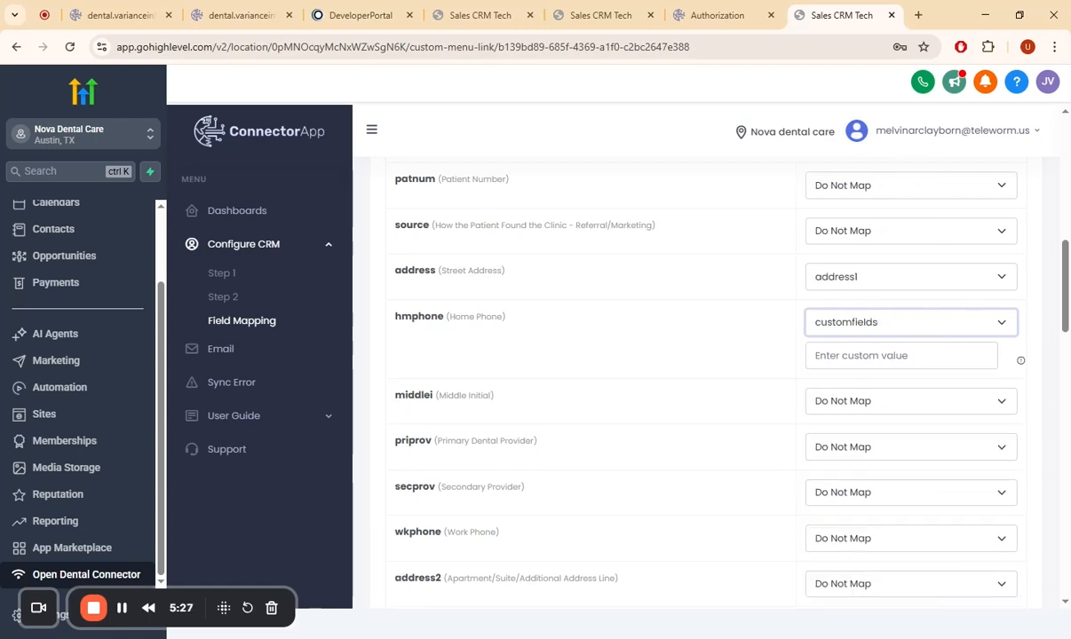
left_click(1021, 362)
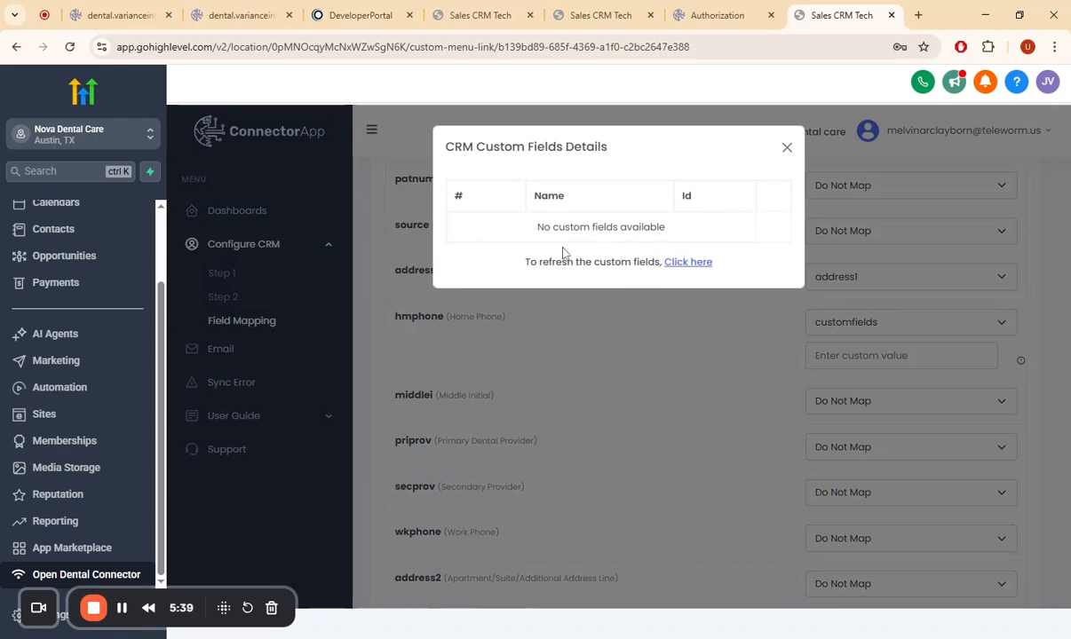
left_click(786, 148)
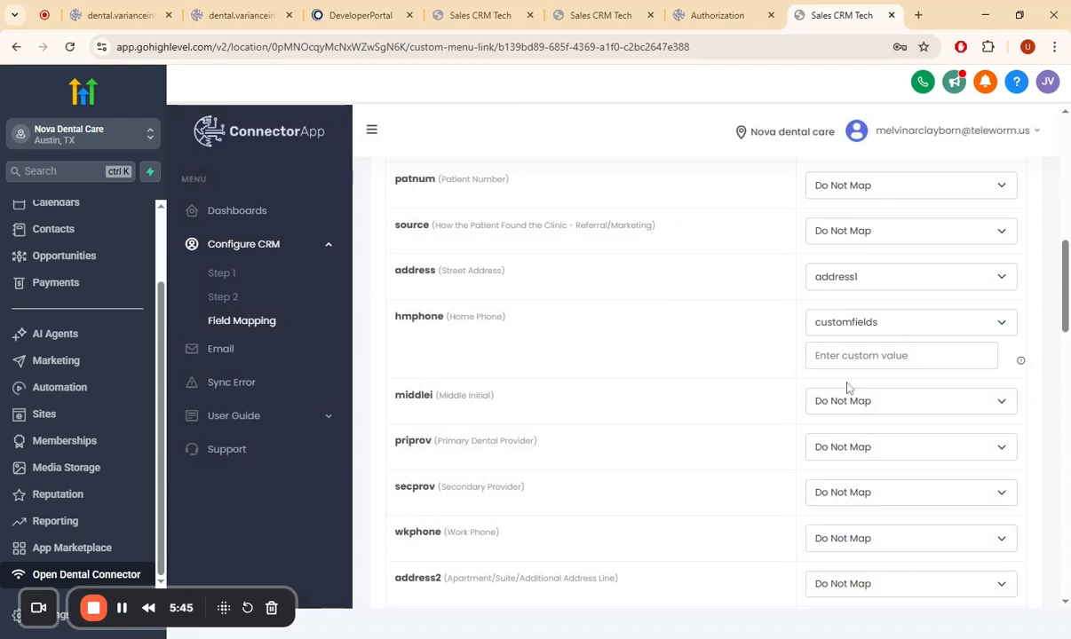
- Set the hmphone (Home Phone) field's mapping back to Do Not Map
scroll(846, 385, "down", 5)
scroll(847, 383, "up", 6)
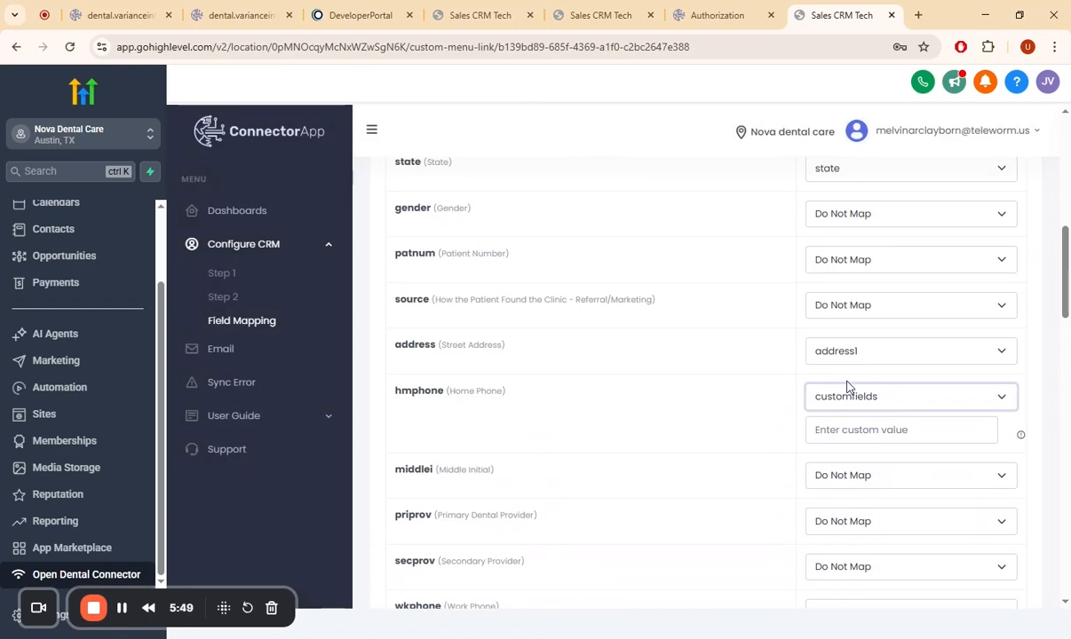
left_click(847, 387)
left_click(918, 344)
- Submit the patient field mapping to start the patient sync
scroll(919, 346, "down", 2)
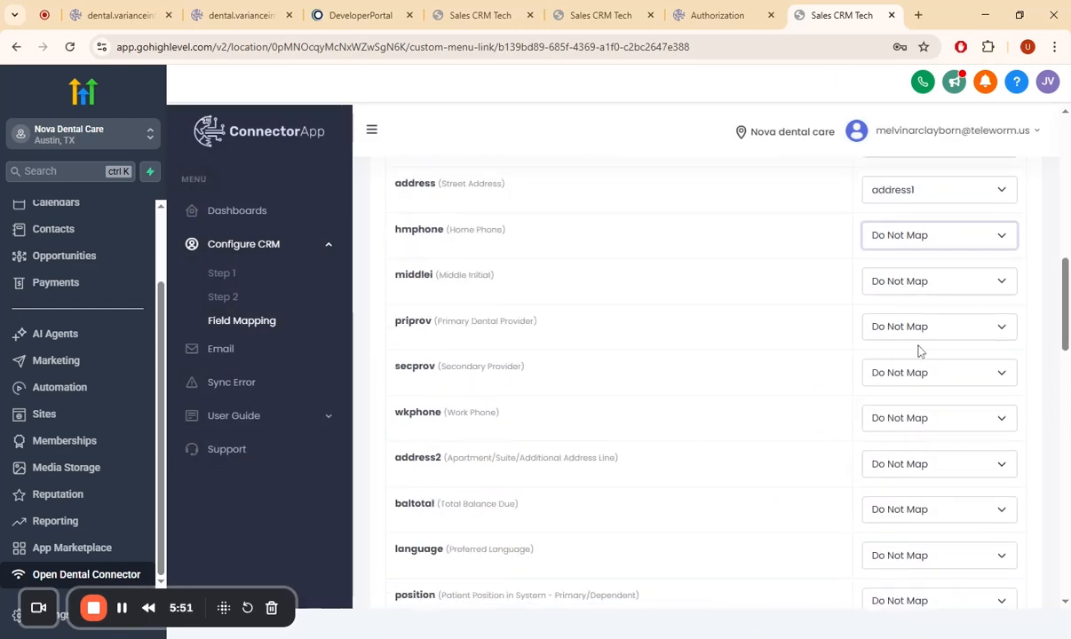
scroll(919, 354, "down", 15)
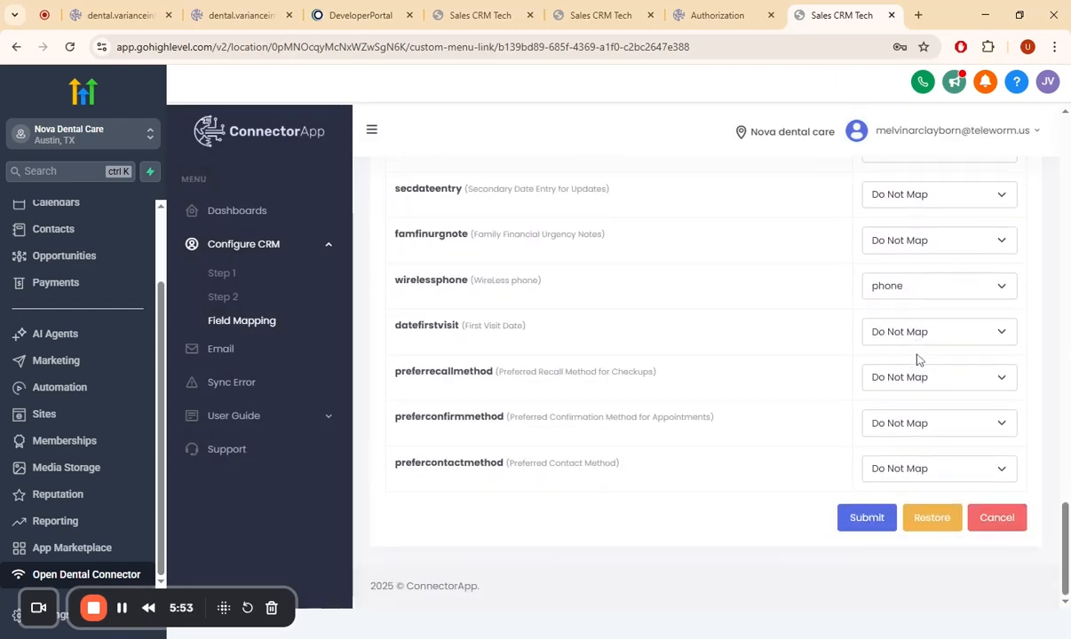
left_click(857, 524)
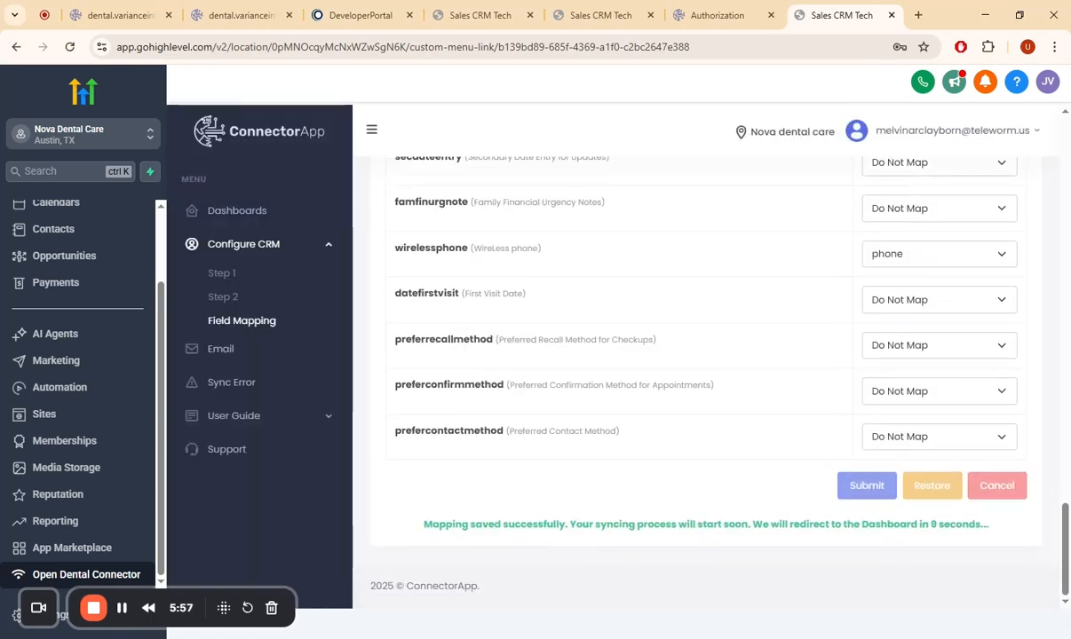